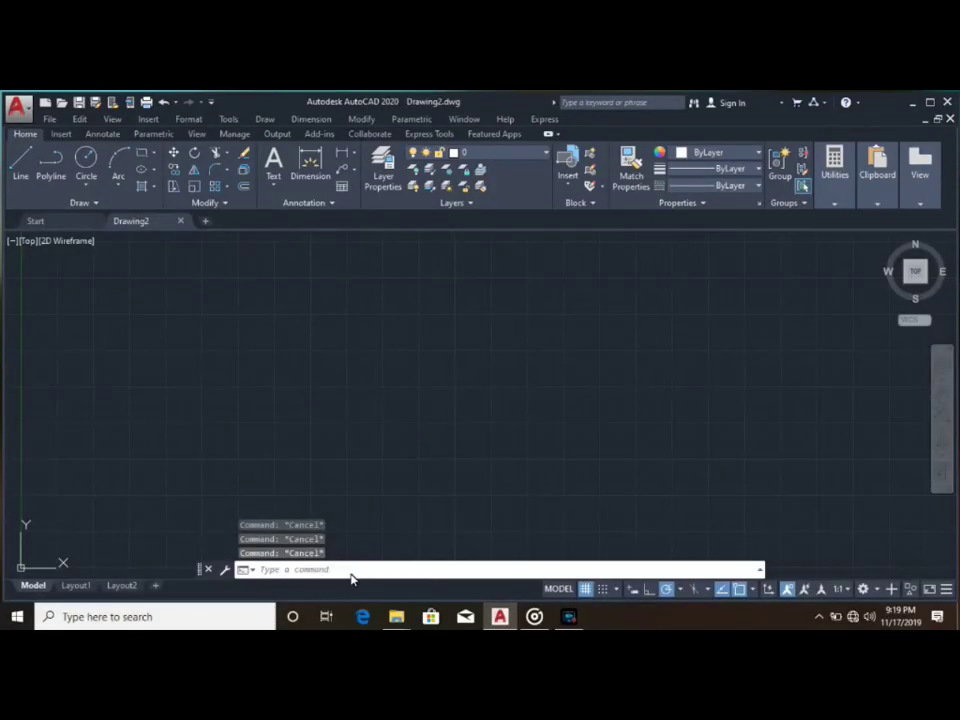
# Step: Close the intro card and focus the command line of the blank Drawing2
pyautogui.click(351, 572)
# Step: Start the LINE command from the command line
pyautogui.write('L')
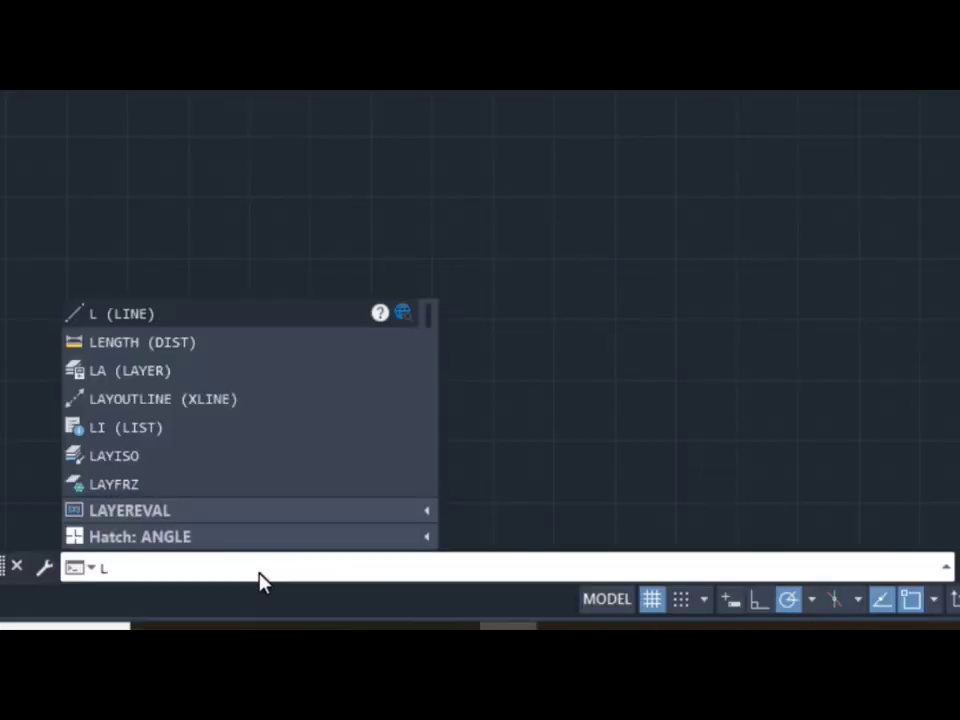
pyautogui.write('INE')
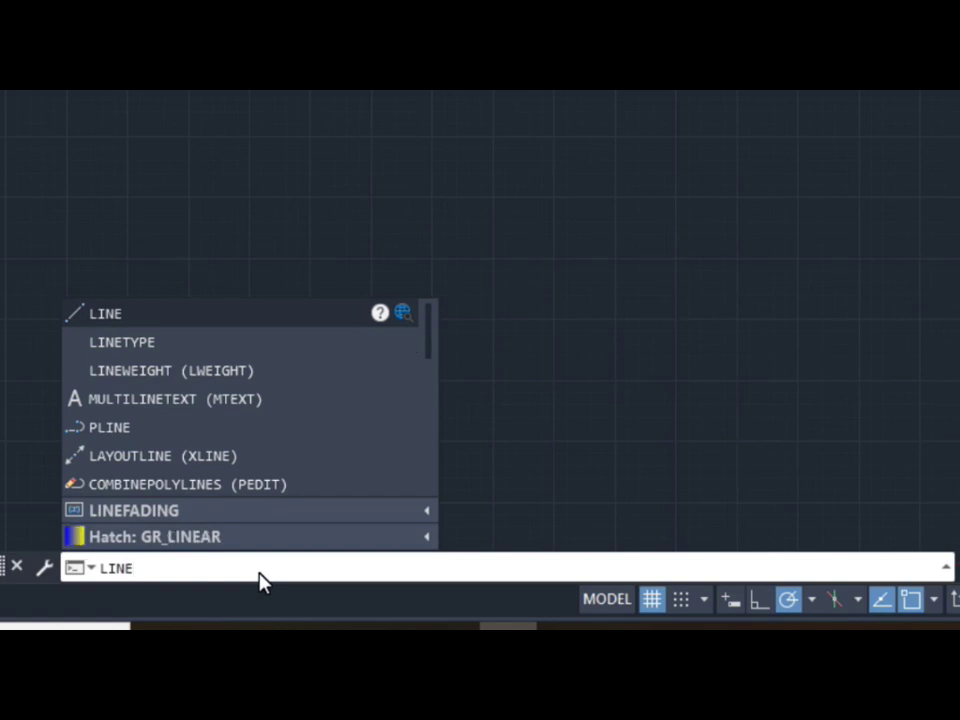
pyautogui.press('Return')
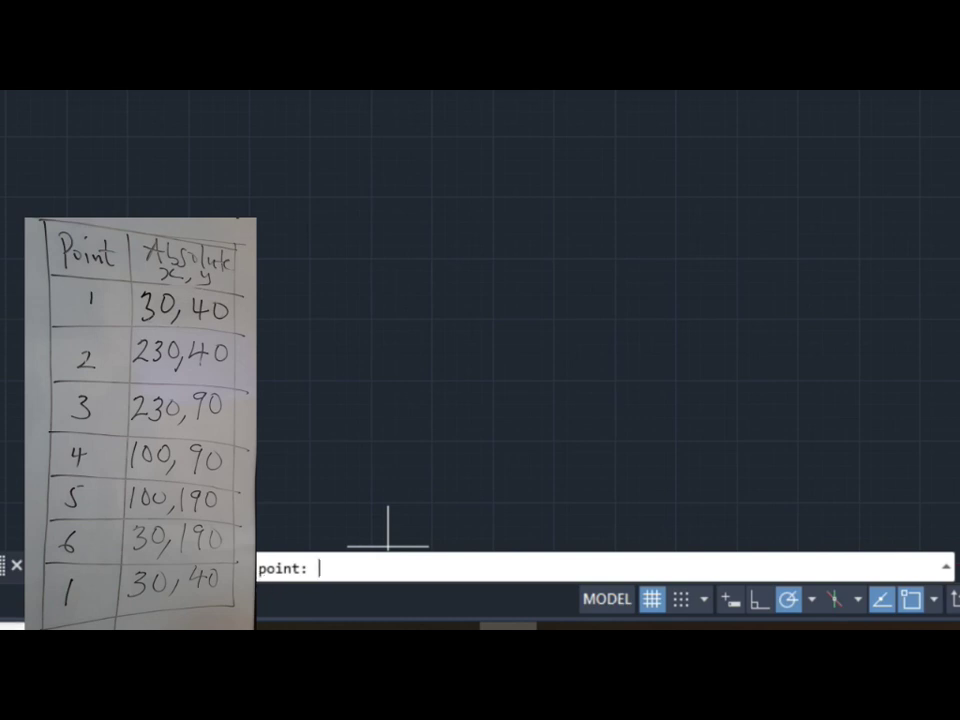
# Step: Draw connected lines through 30,40, 230,40, 290,90, 100,90 and 100,190
pyautogui.write('30,40')
pyautogui.press('Return')
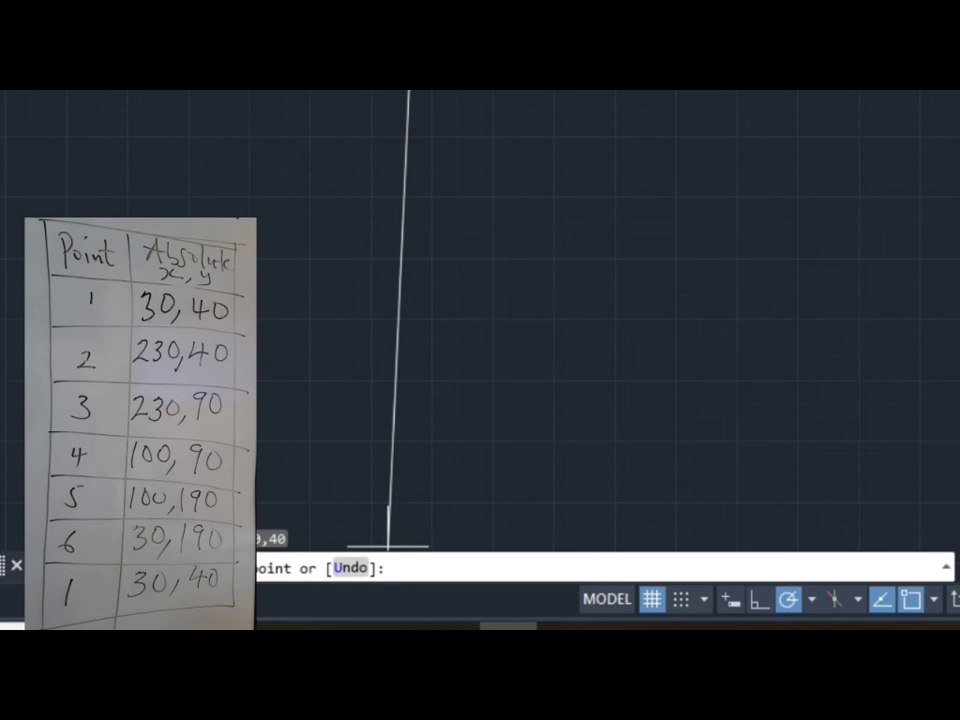
pyautogui.write('230,40')
pyautogui.press('Return')
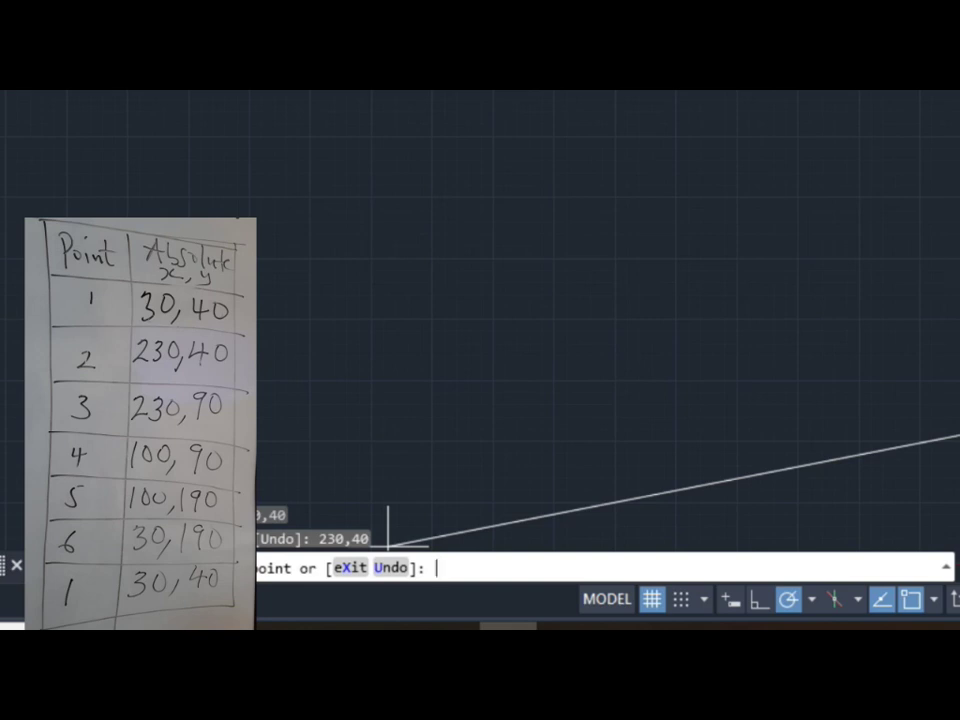
pyautogui.write('290,90')
pyautogui.press('Return')
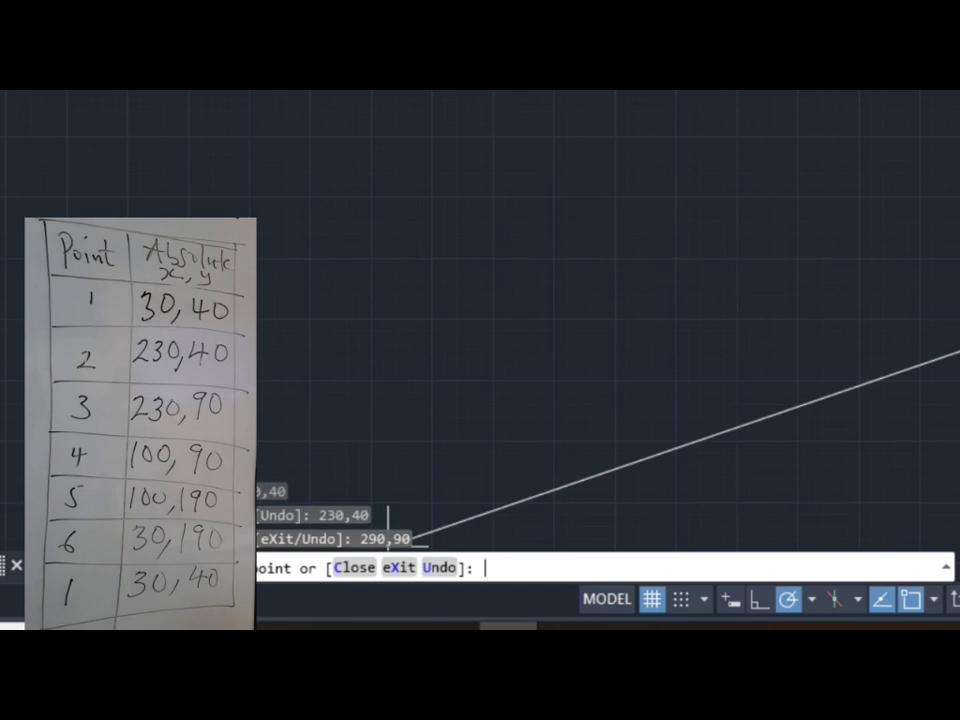
pyautogui.write('100,90')
pyautogui.press('Return')
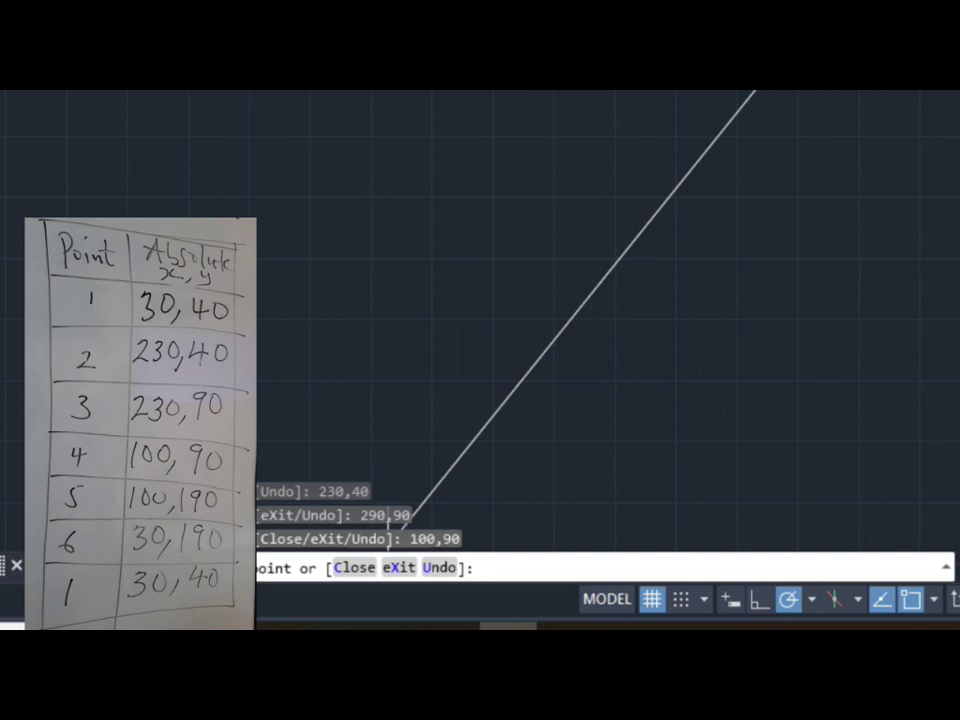
pyautogui.write('100,190')
pyautogui.press('Return')
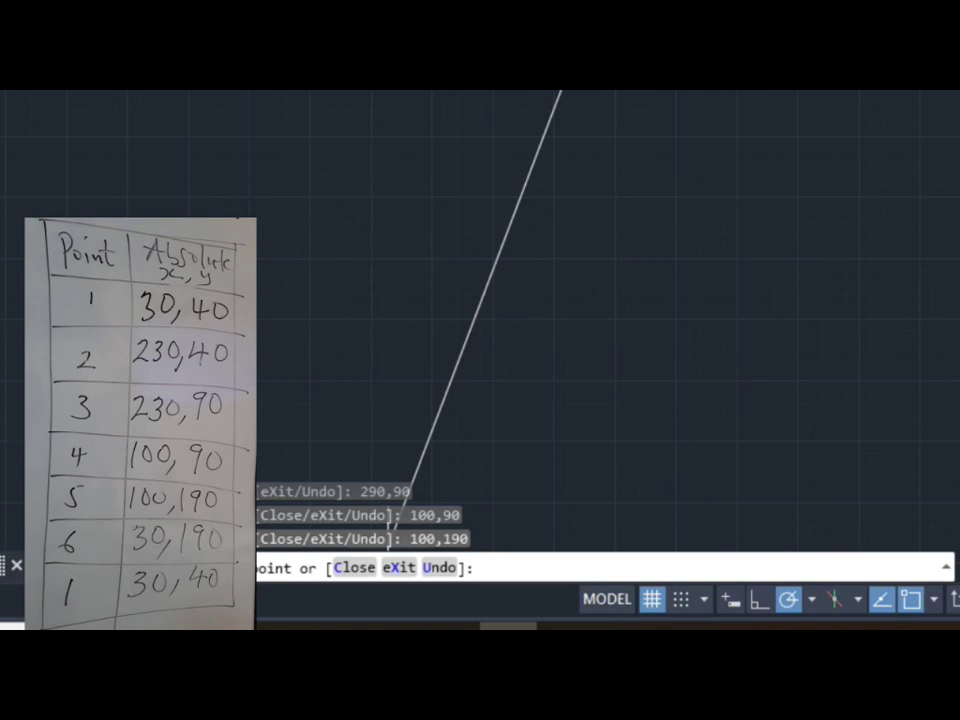
pyautogui.write('1')
pyautogui.write('0')
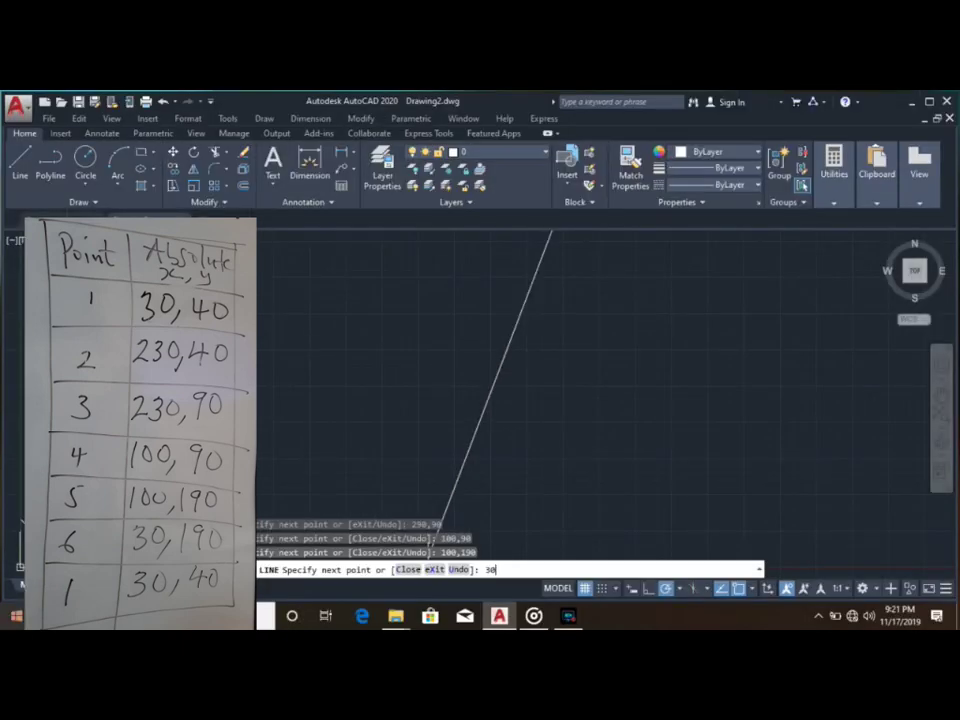
pyautogui.write('0,190')
# Step: Finish the outline through 30,190 back to 30,40 and end LINE
pyautogui.press('Return')
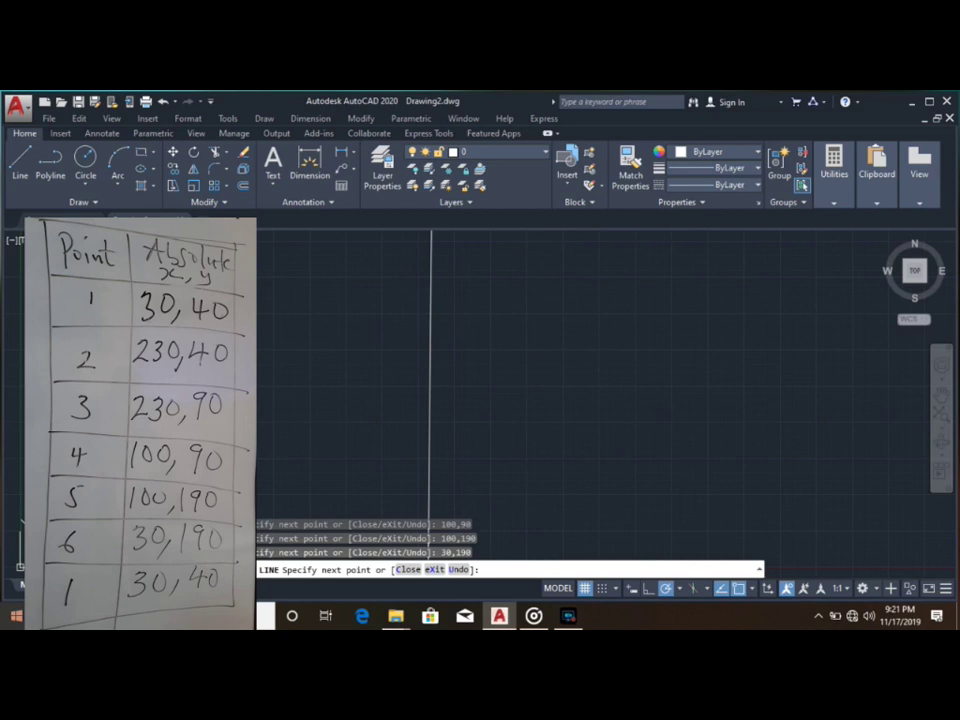
pyautogui.write('30,40')
pyautogui.press('Return')
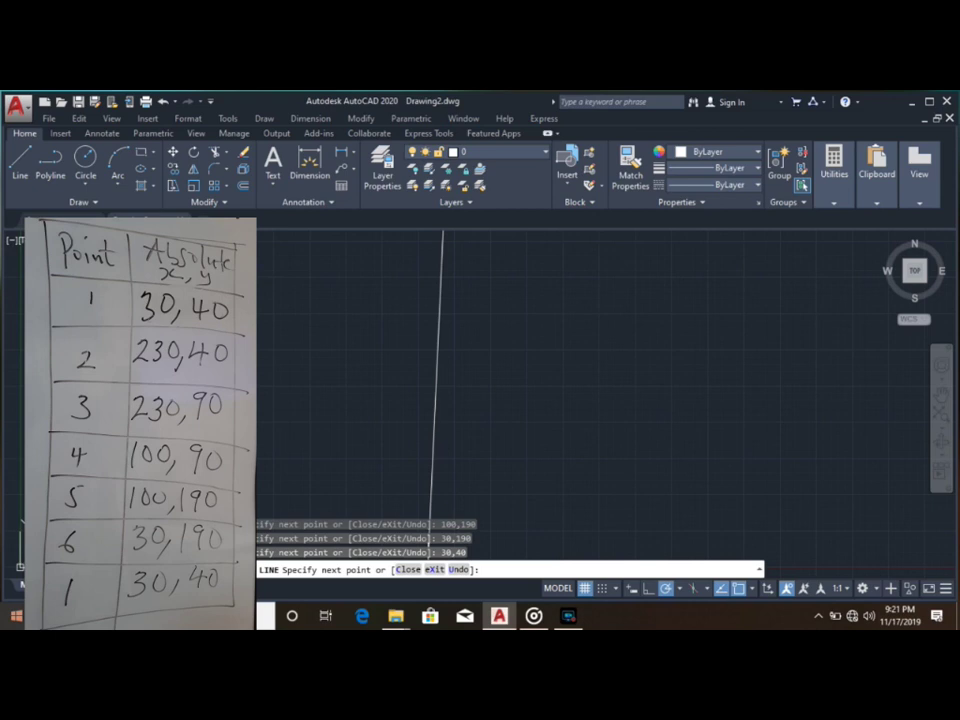
pyautogui.press('Escape')
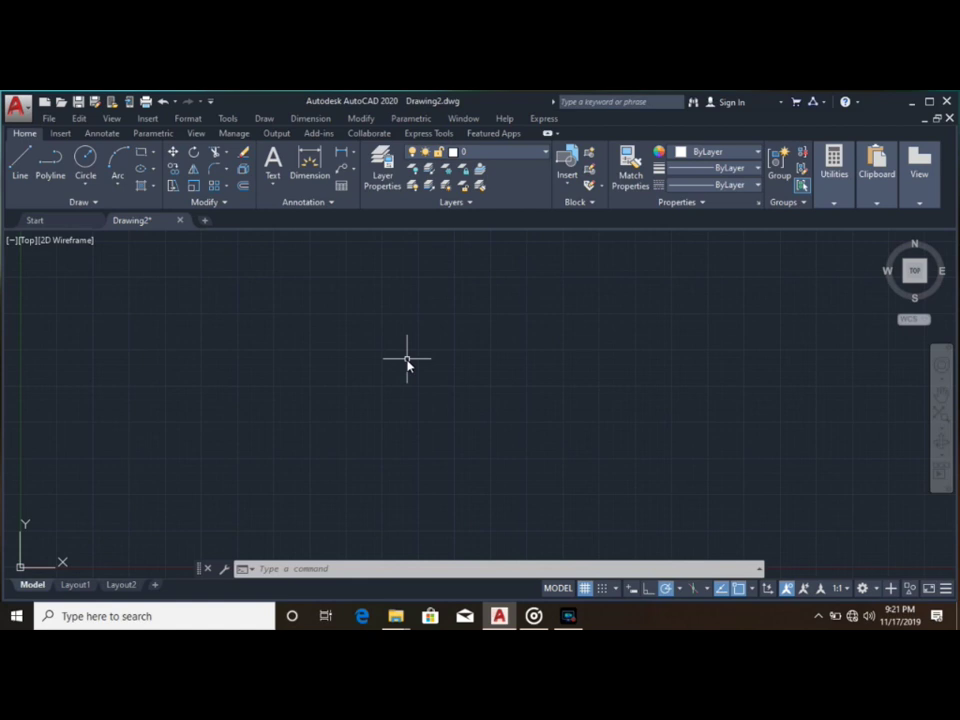
# Step: Zoom to extents so the whole L-shaped outline fills the view
pyautogui.rightClick(407, 364)
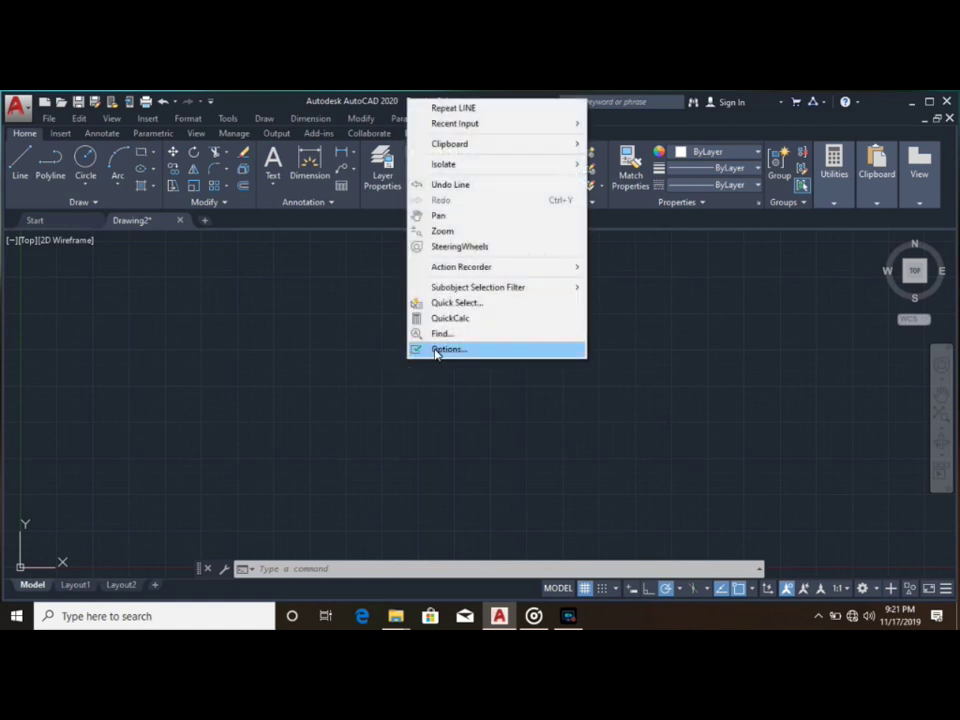
pyautogui.click(459, 236)
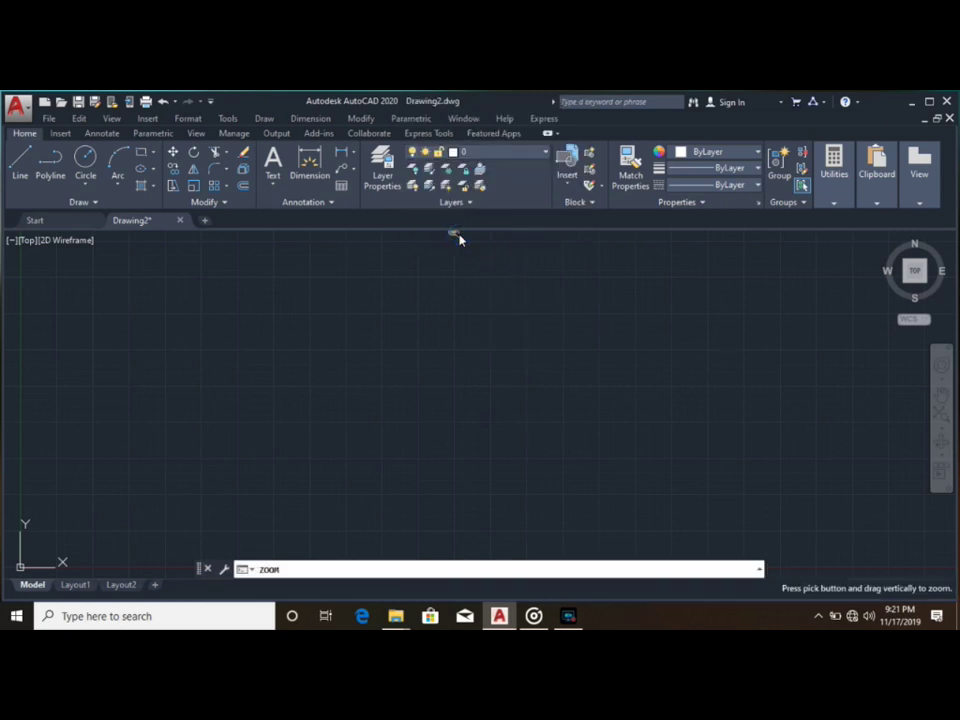
pyautogui.rightClick(420, 519)
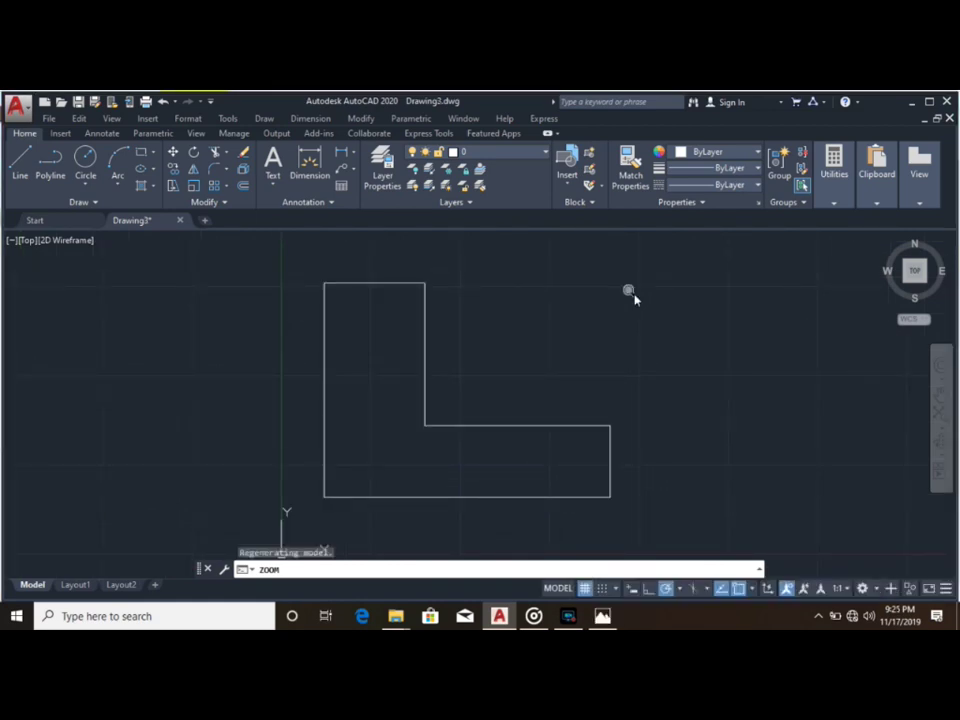
pyautogui.scroll(-5, 630, 295)
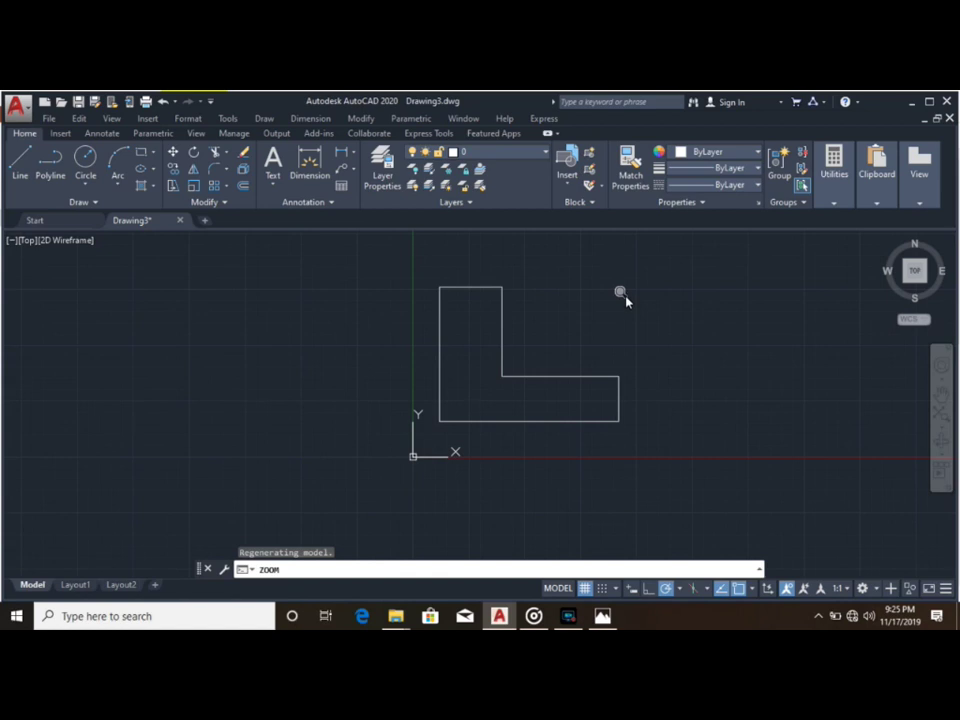
pyautogui.scroll(4, 623, 300)
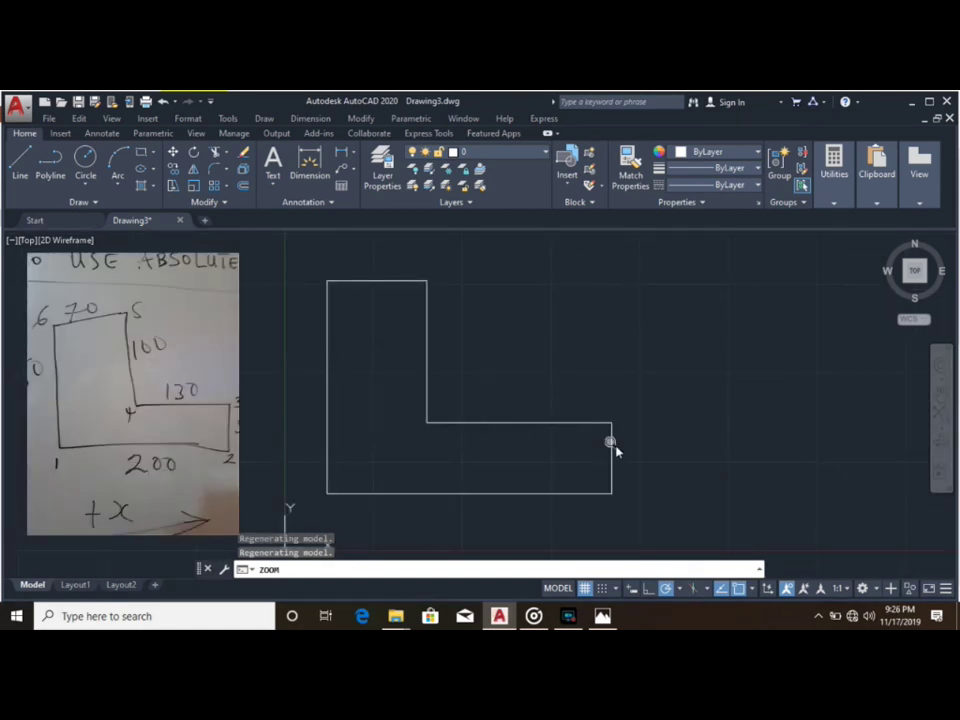
# Step: Open the Dimension Style Manager from the Dimension menu
pyautogui.press('Escape')
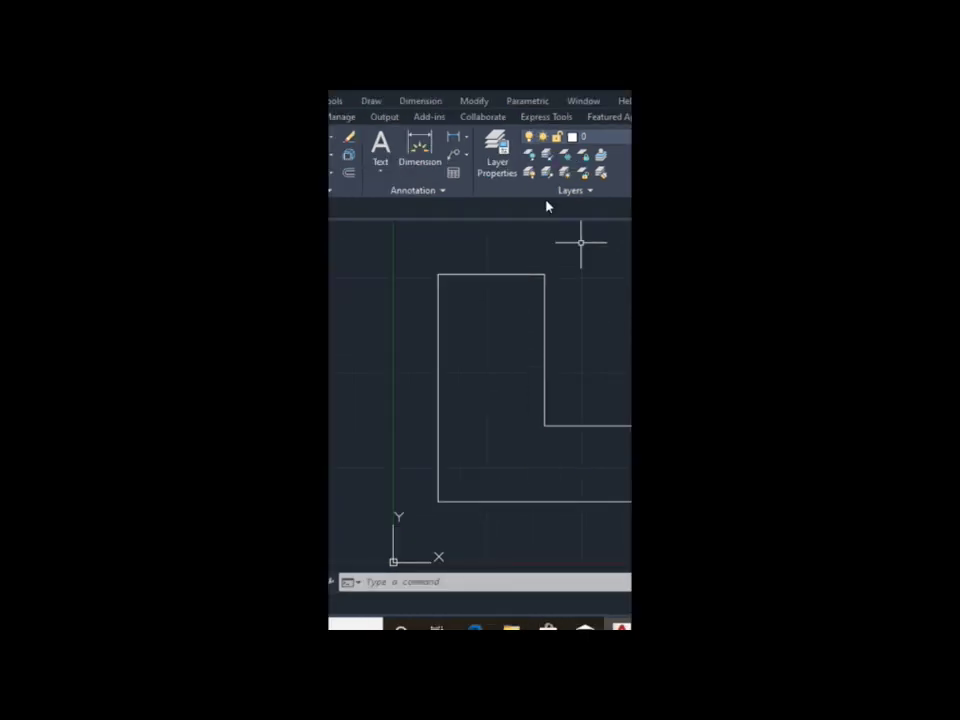
pyautogui.click(422, 101)
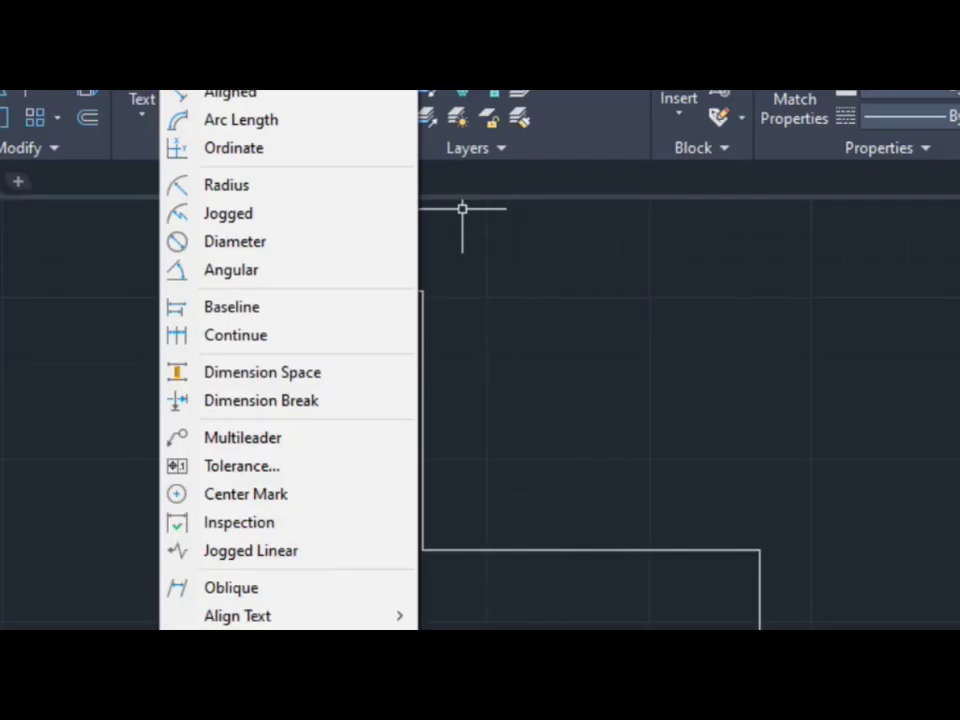
pyautogui.press('Escape')
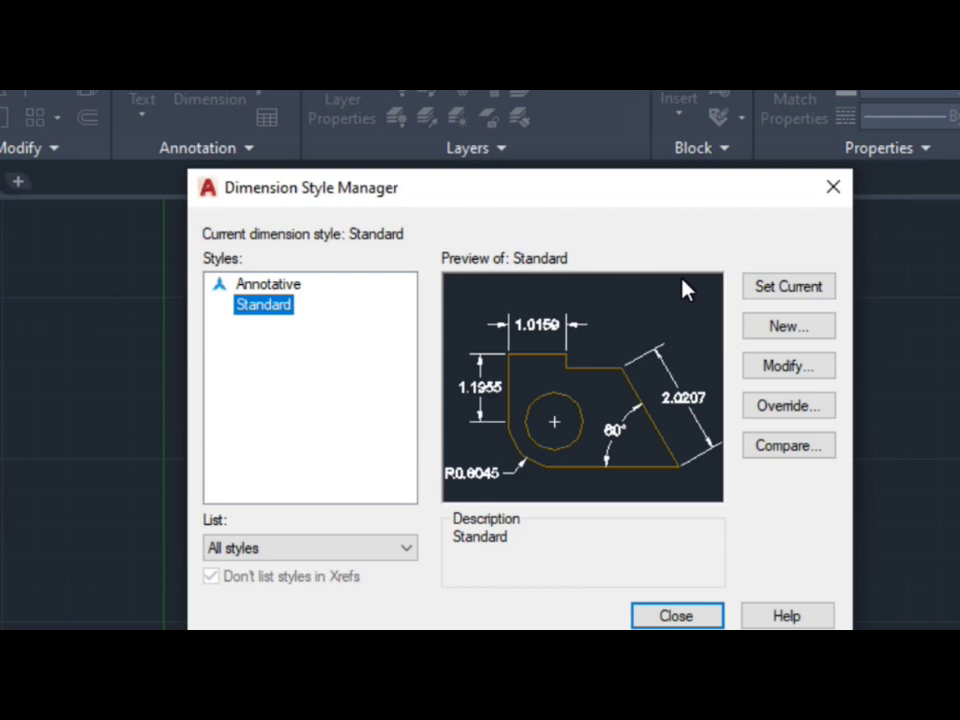
# Step: Modify the Standard dimension style to arrow size 10 and text height 10
pyautogui.click(766, 370)
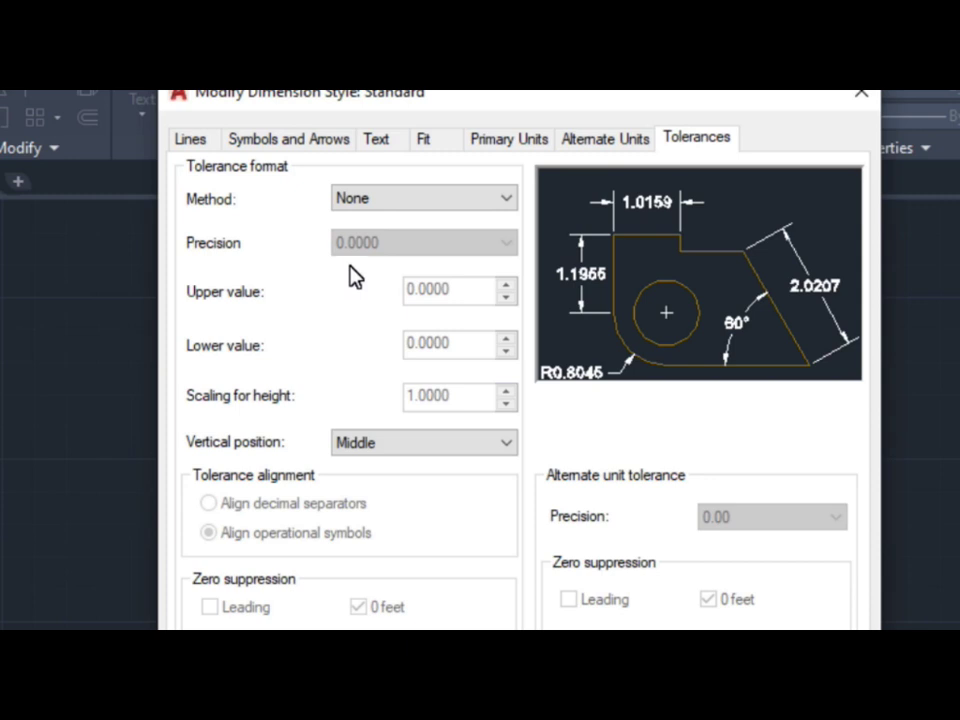
pyautogui.click(318, 141)
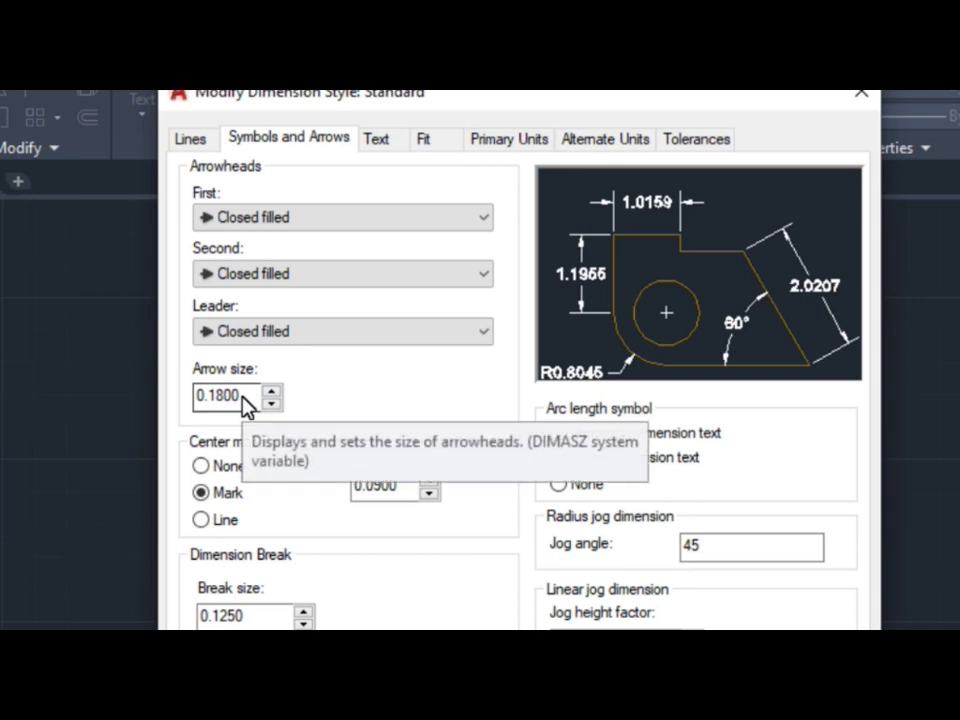
pyautogui.moveTo(246, 396); pyautogui.dragTo(177, 412)
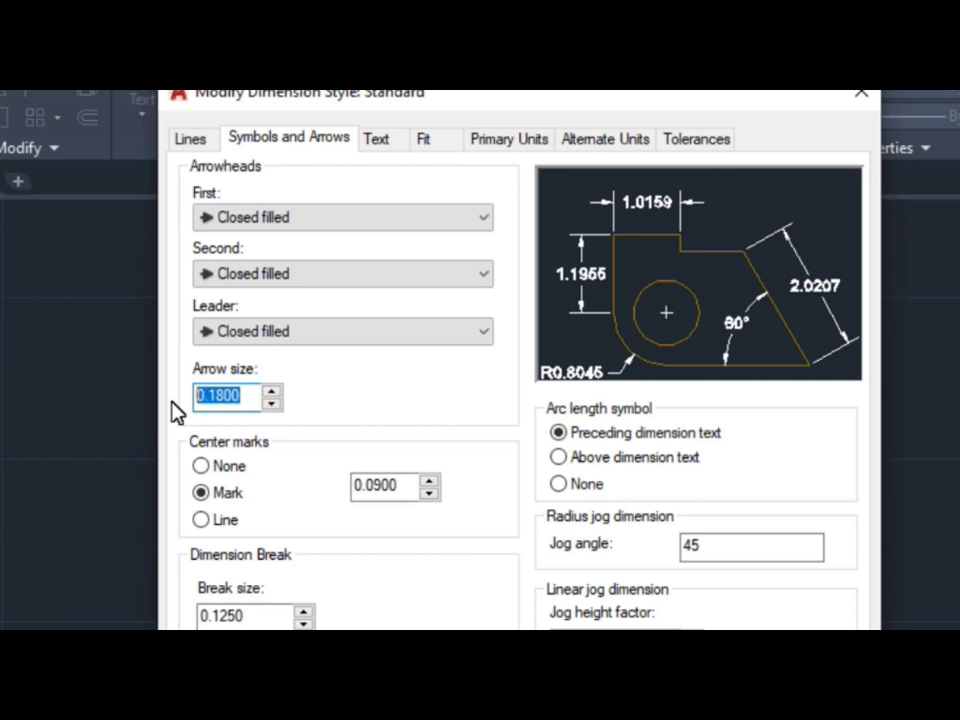
pyautogui.write('10')
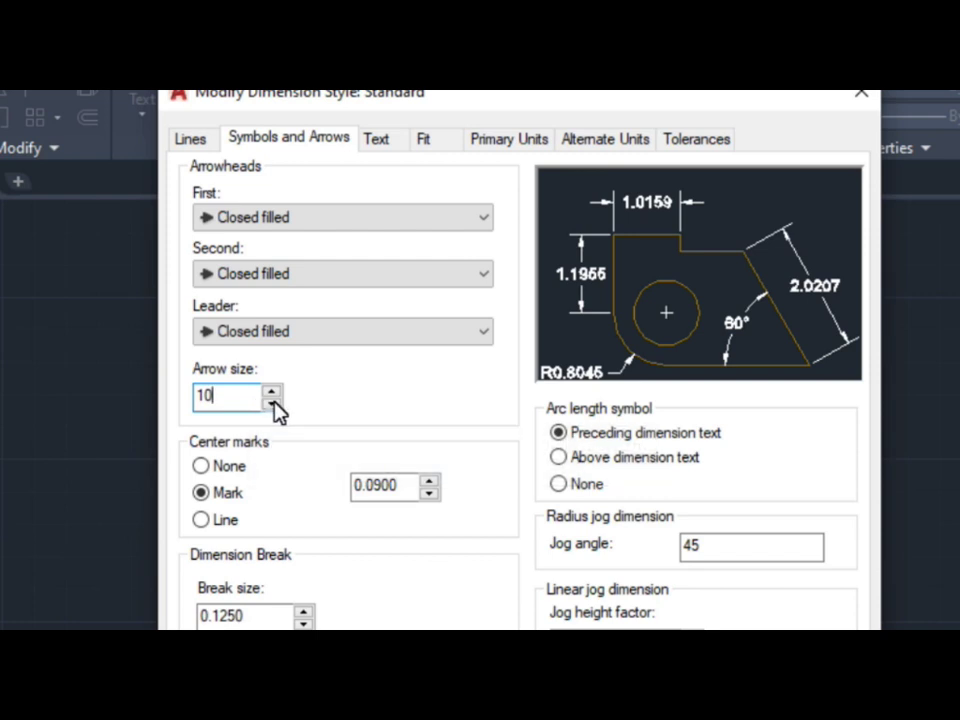
pyautogui.click(377, 141)
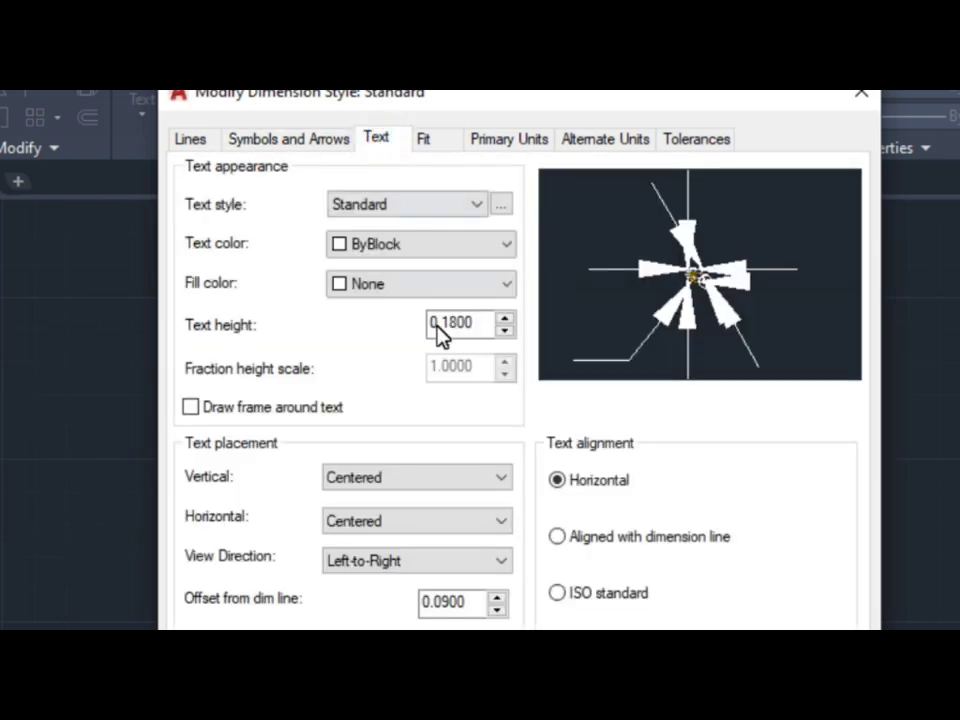
pyautogui.click(481, 328)
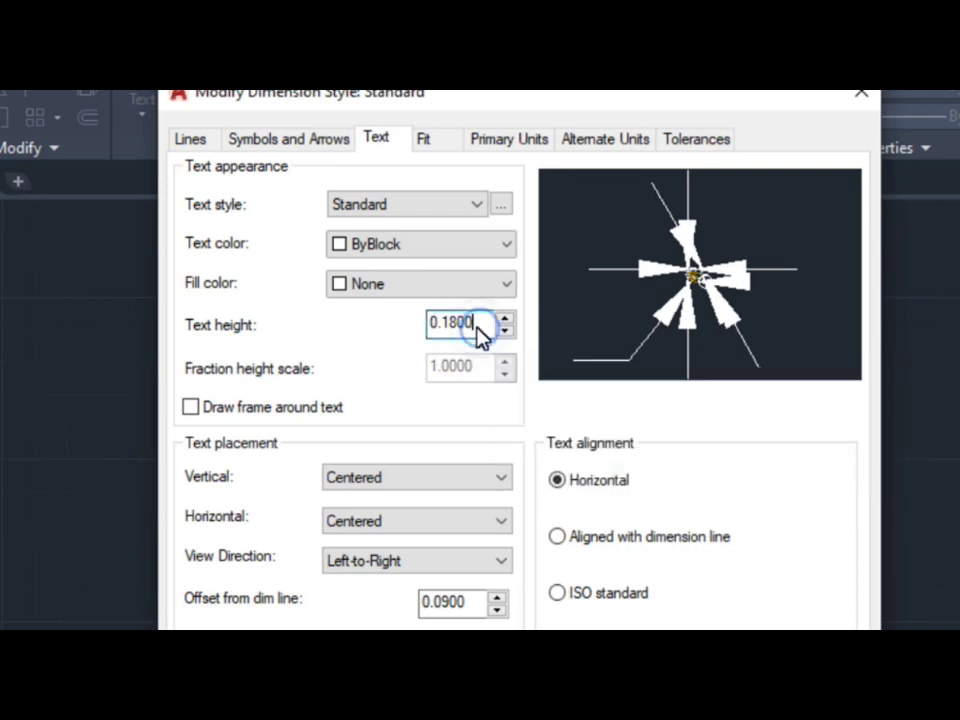
pyautogui.moveTo(476, 322); pyautogui.dragTo(416, 322)
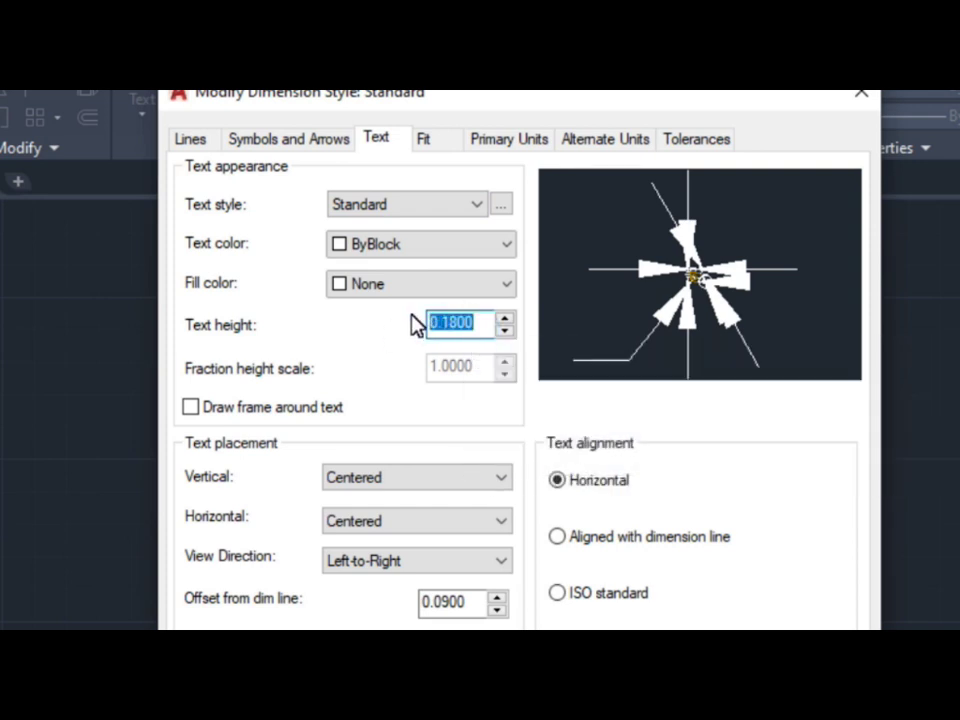
pyautogui.write('10')
# Step: Set Standard's linear precision to 0, confirm, and close the style manager
pyautogui.click(530, 155)
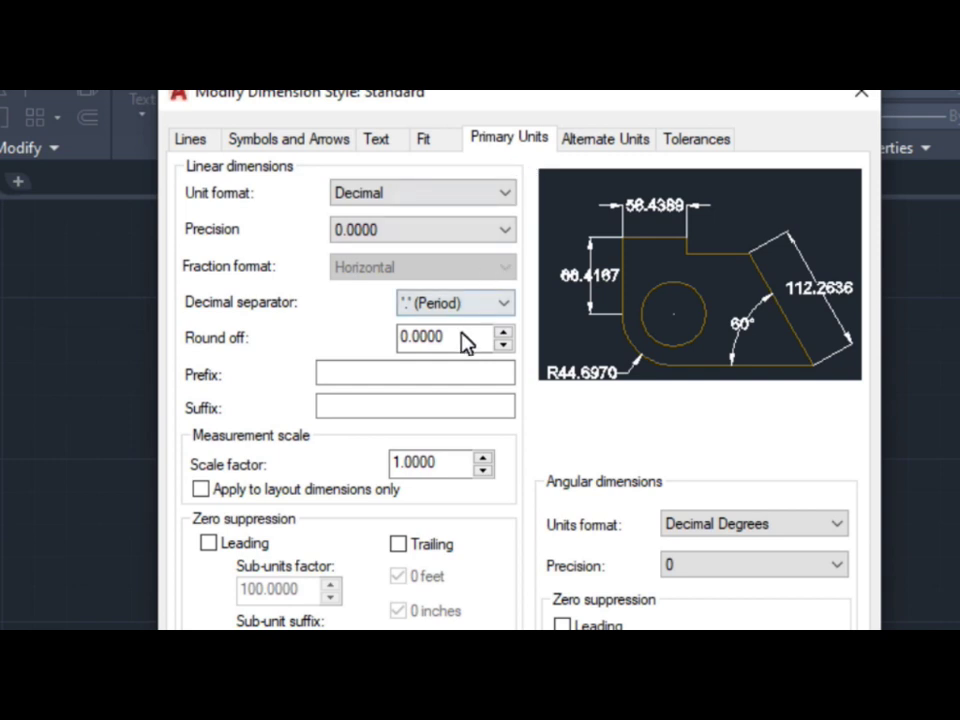
pyautogui.click(496, 236)
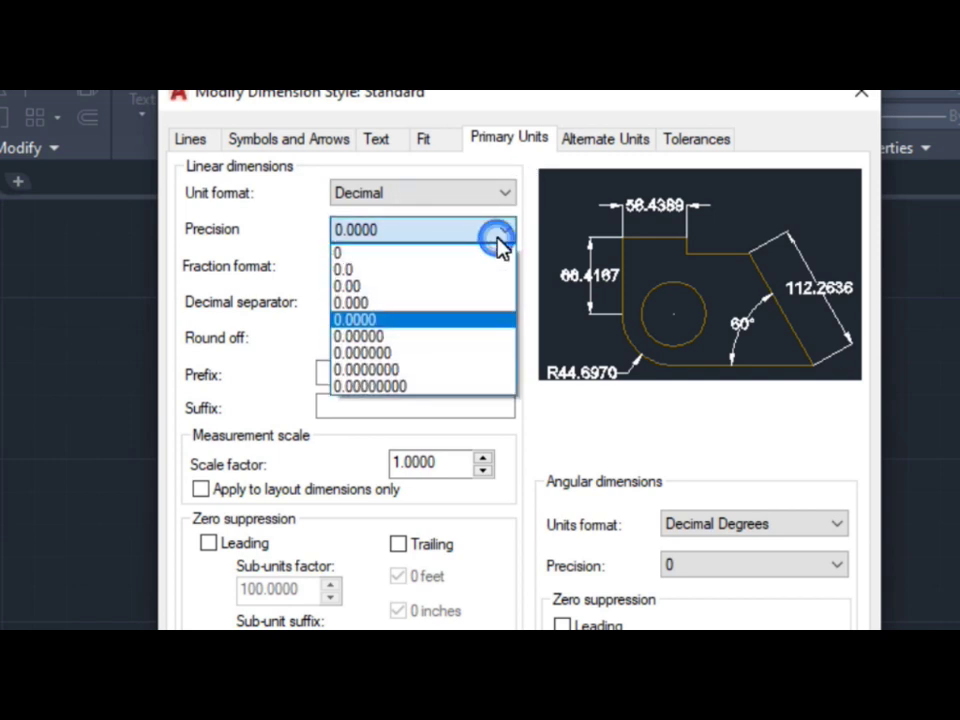
pyautogui.click(435, 259)
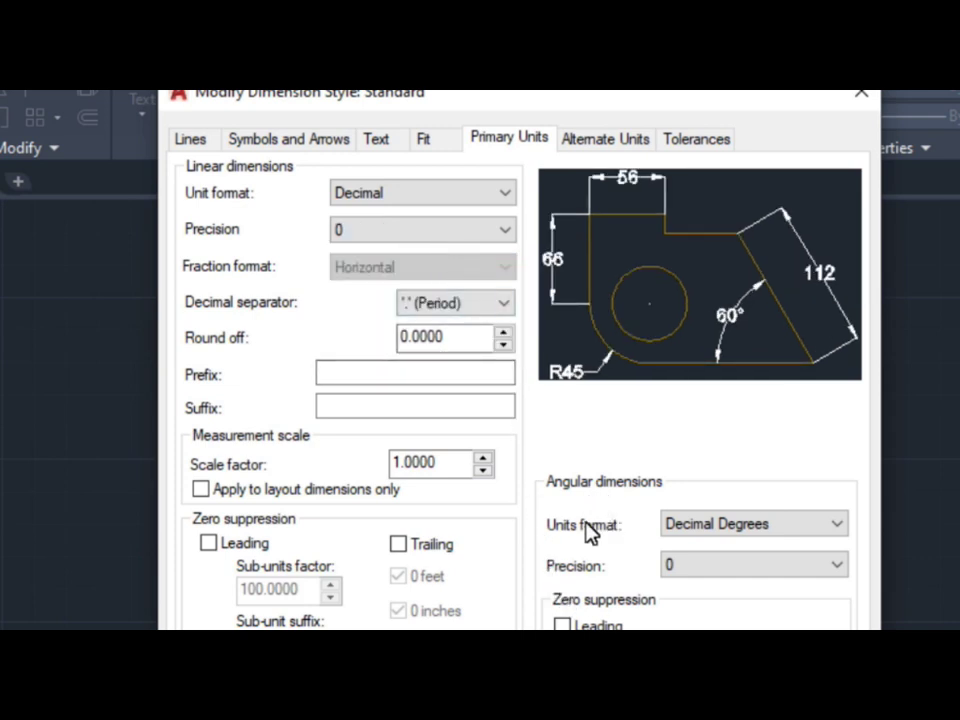
pyautogui.press('Return')
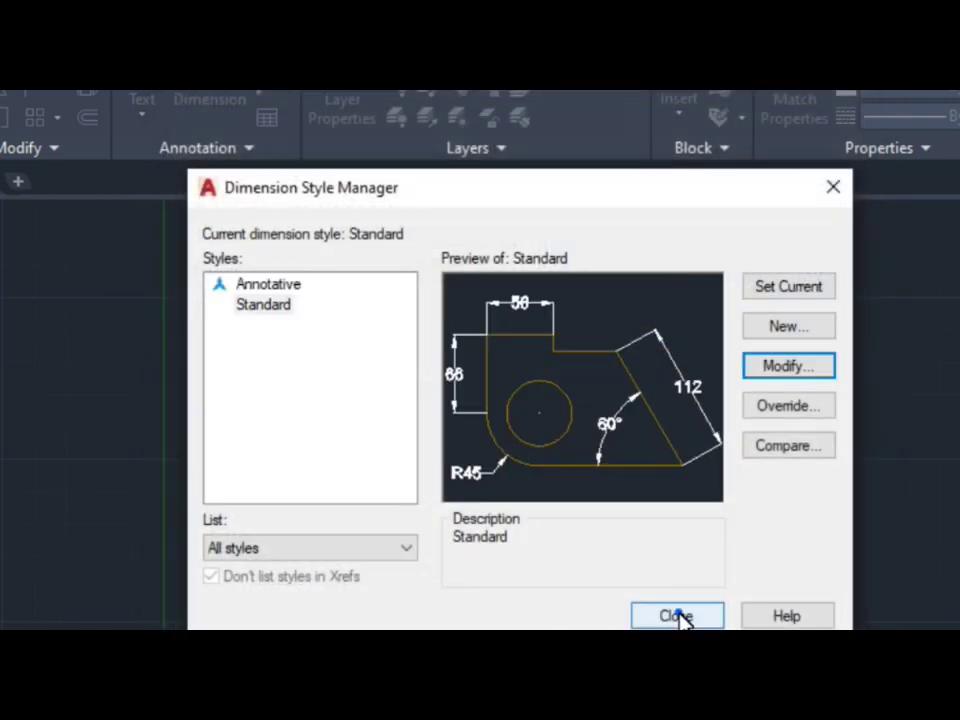
pyautogui.click(676, 613)
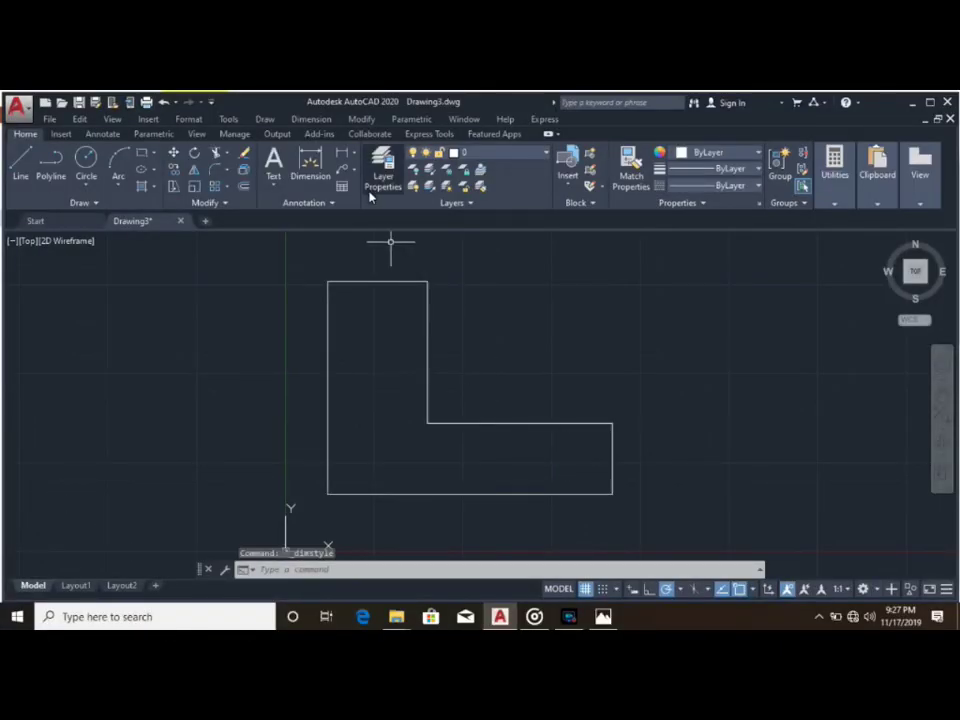
# Step: Add a 200 linear dimension below the outline's bottom edge
pyautogui.click(320, 122)
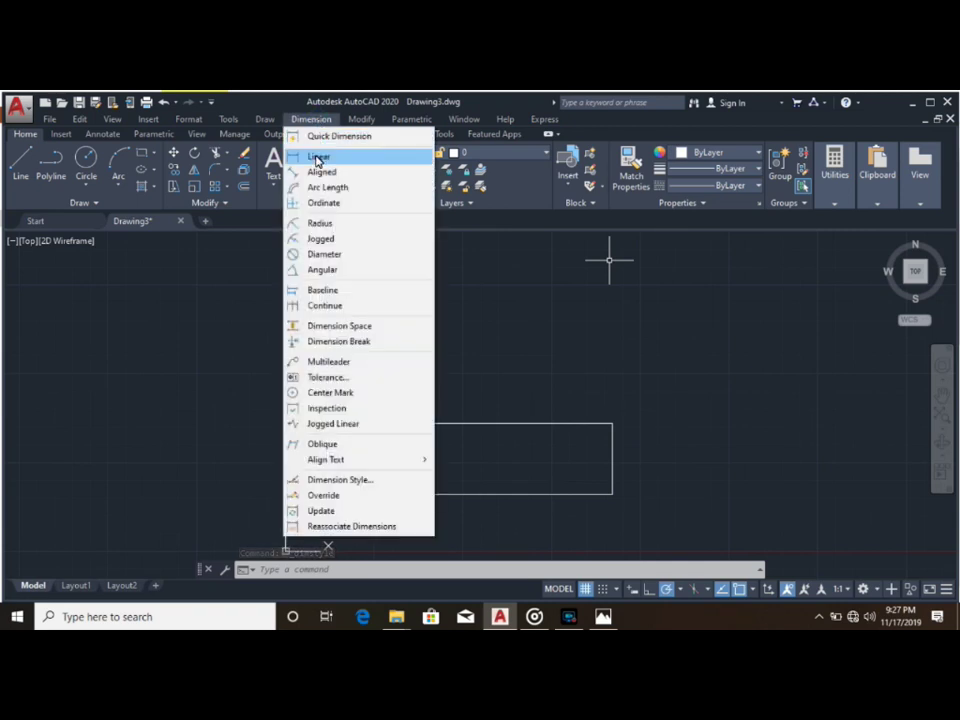
pyautogui.click(318, 157)
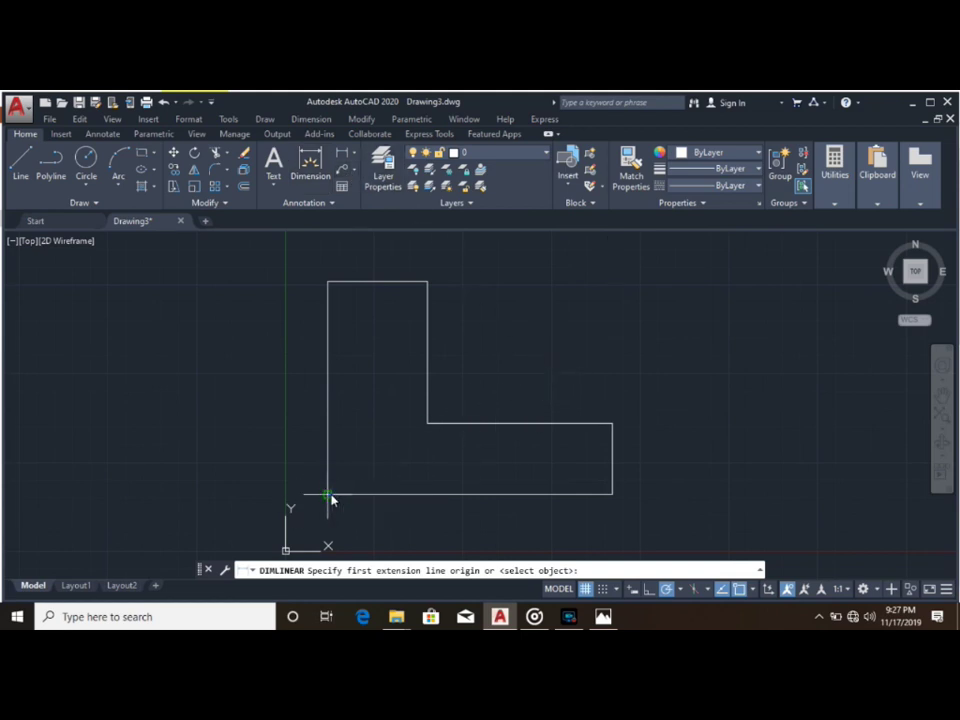
pyautogui.click(328, 495)
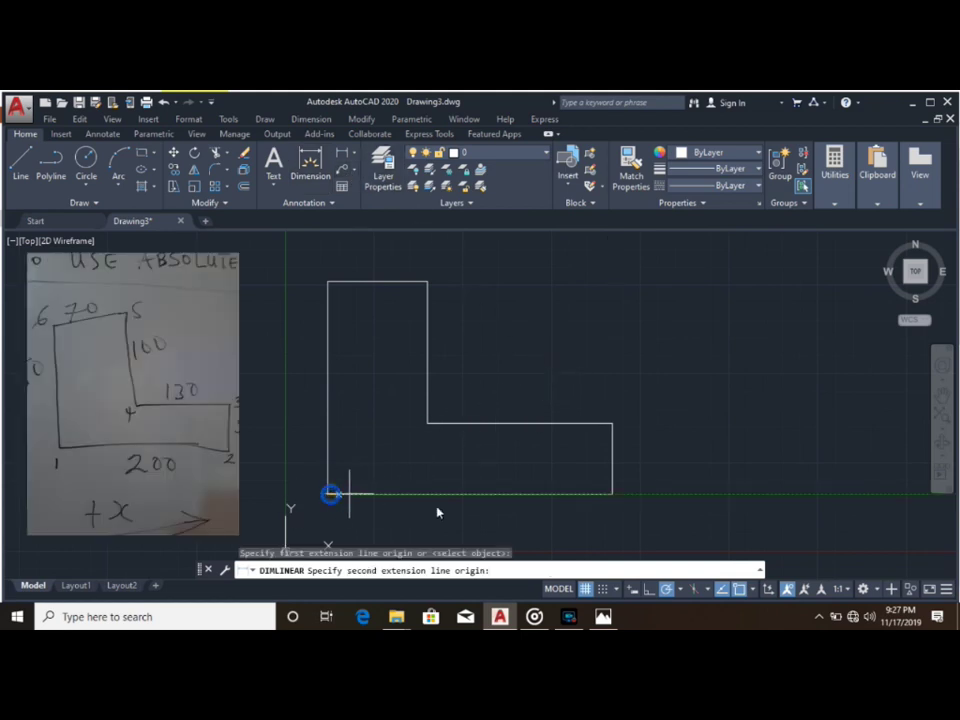
pyautogui.click(610, 496)
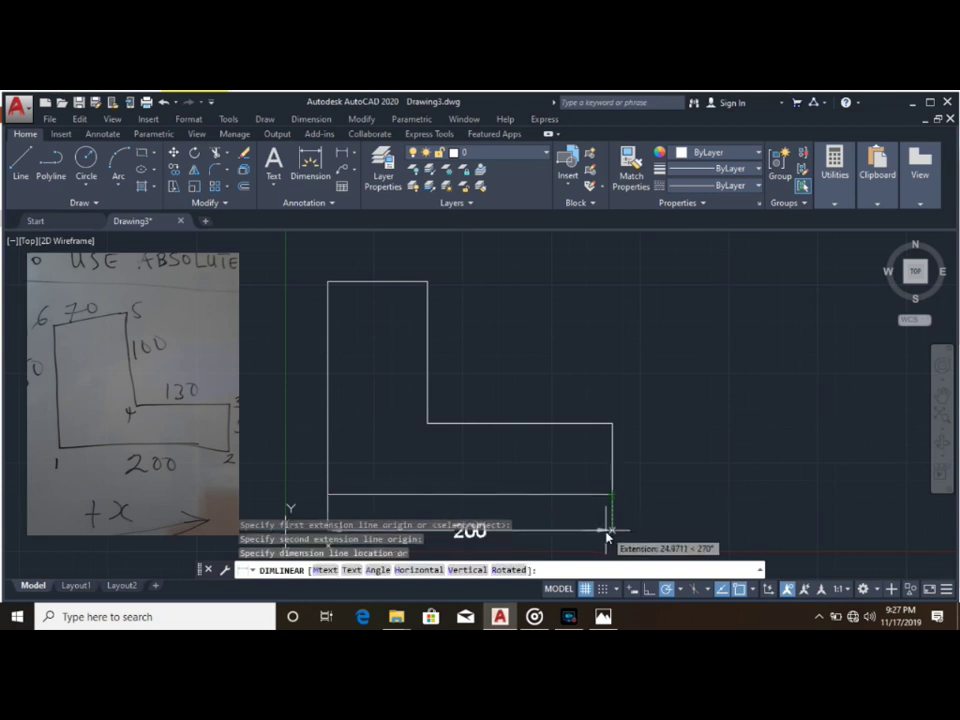
pyautogui.click(607, 531)
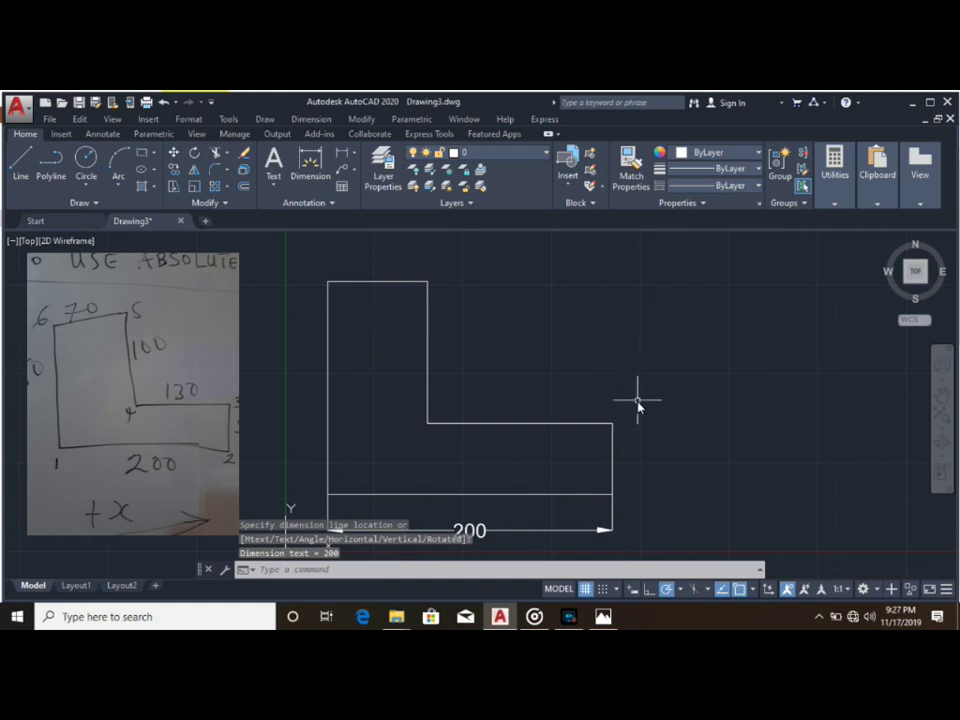
pyautogui.press('Return')
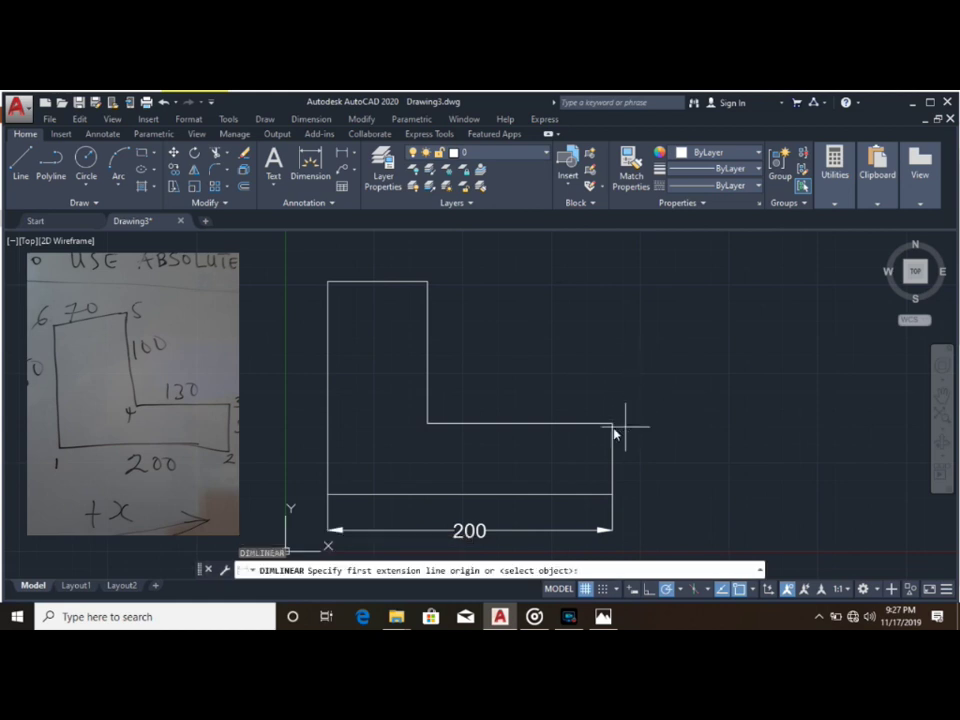
# Step: Dimension the short right edge (50) and the lower arm's inner top edge (130)
pyautogui.click(612, 423)
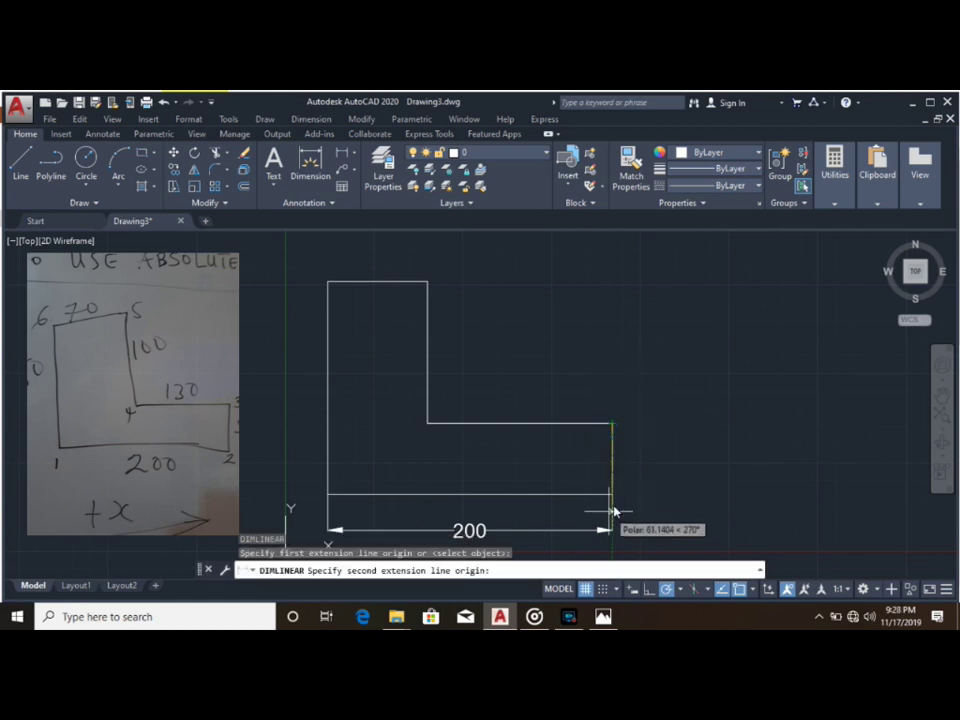
pyautogui.click(613, 494)
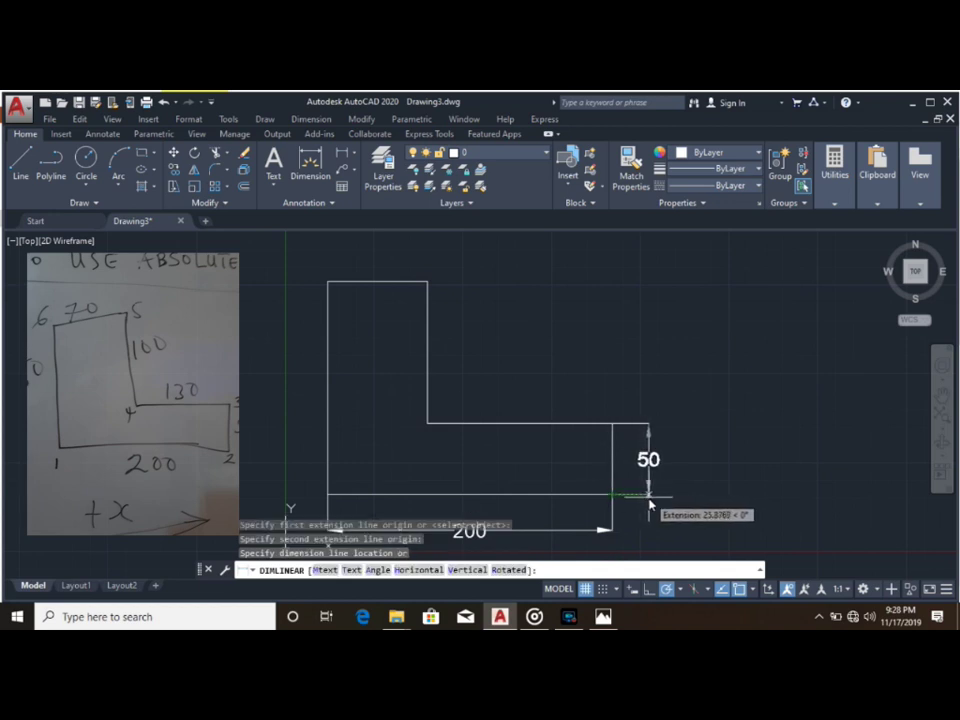
pyautogui.click(649, 500)
pyautogui.press('space')
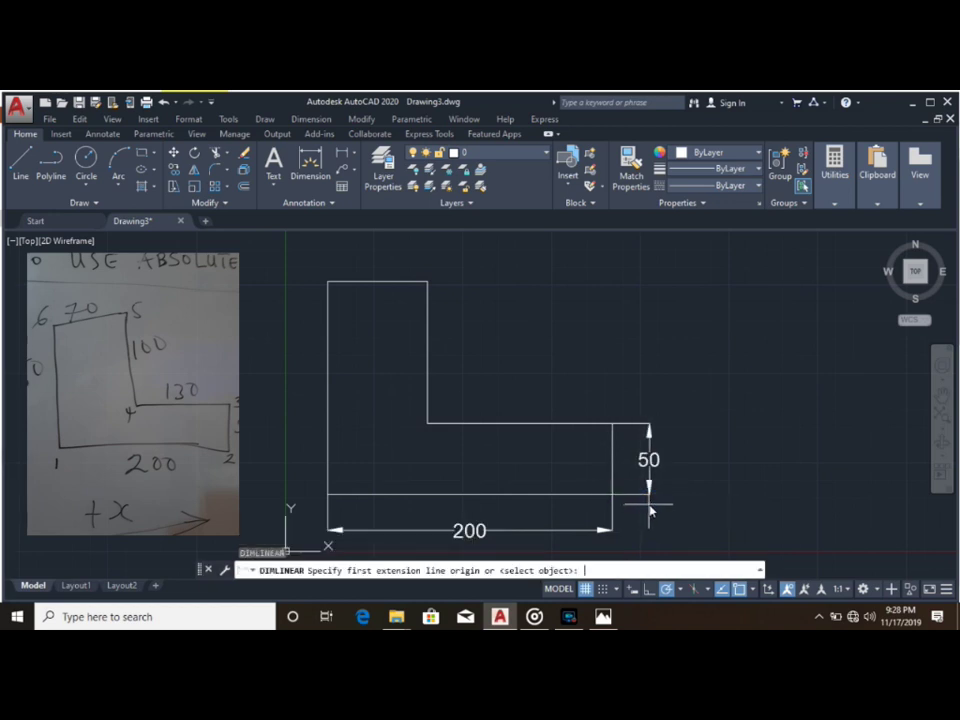
pyautogui.click(612, 423)
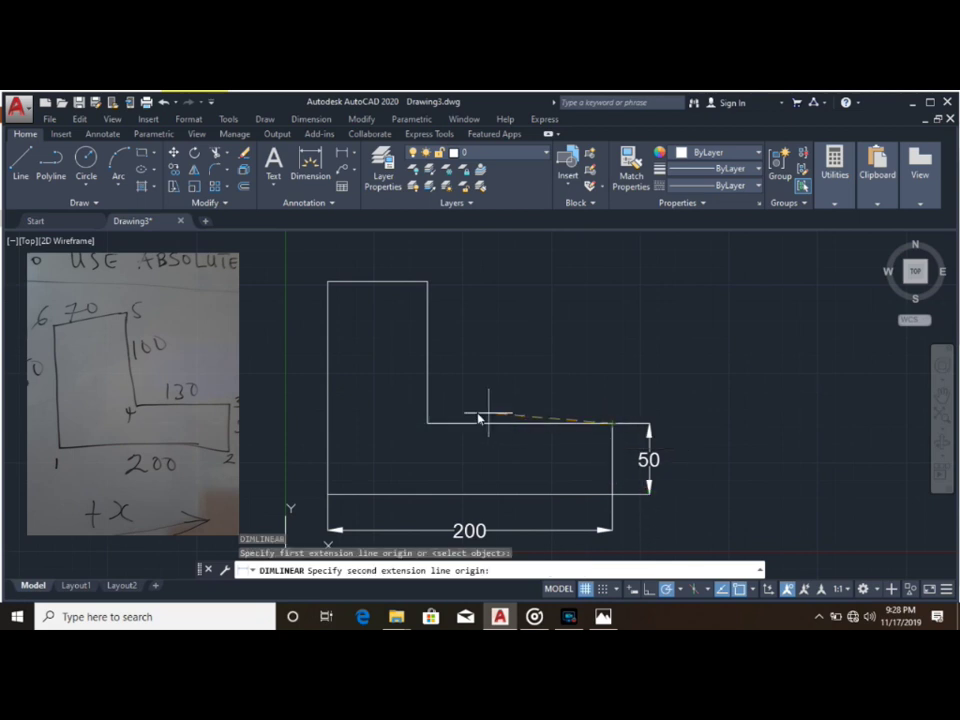
pyautogui.click(427, 423)
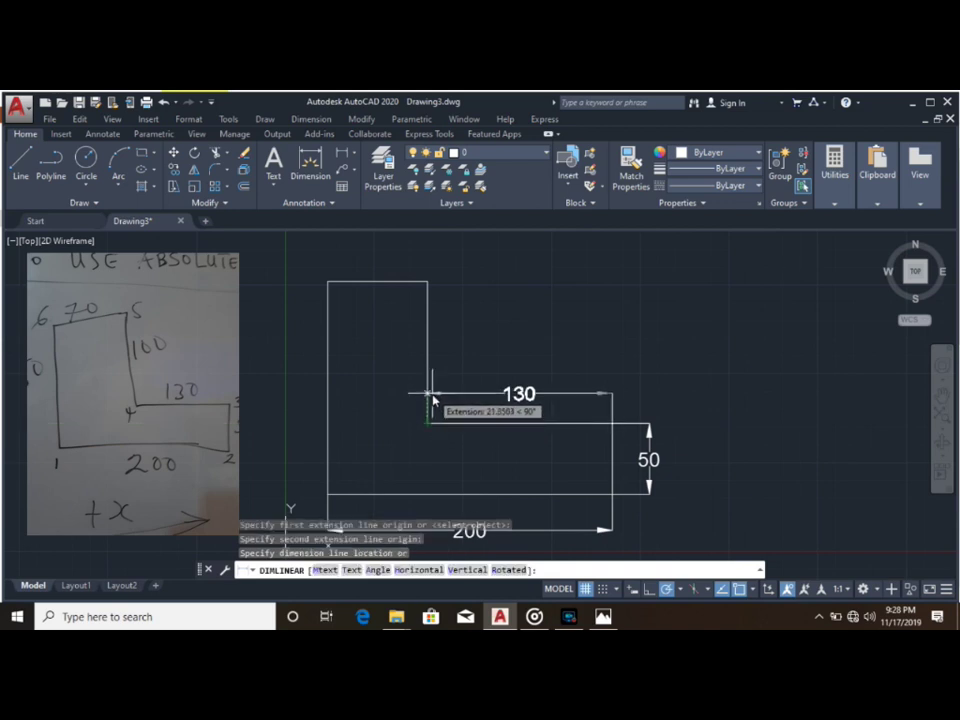
pyautogui.click(432, 388)
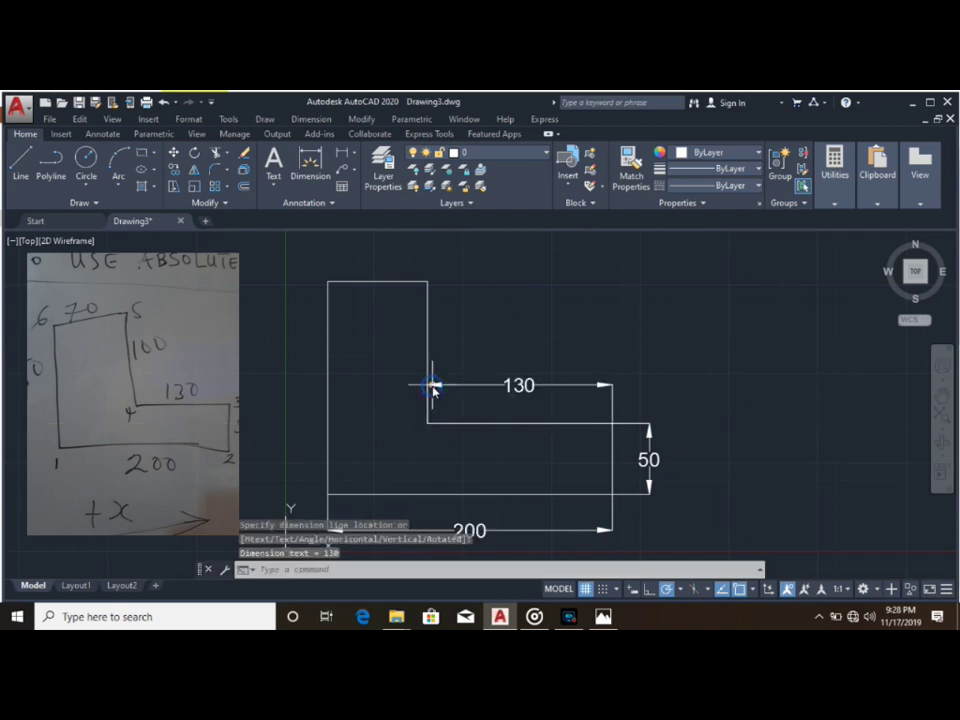
pyautogui.press('Return')
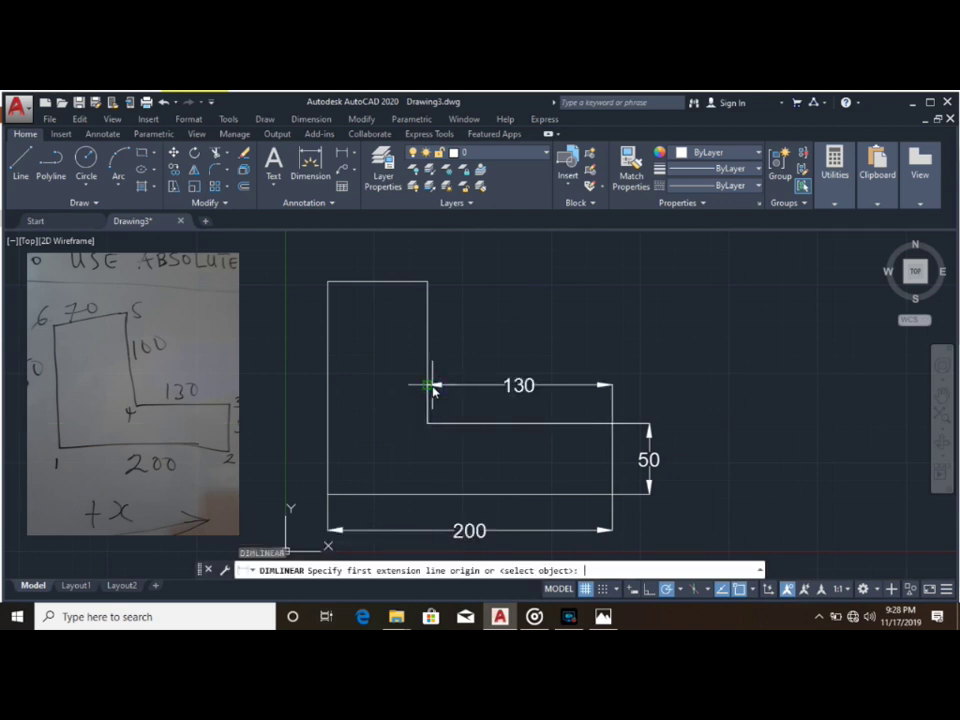
# Step: Dimension the top edge as 70, placed above the outline
pyautogui.click(426, 284)
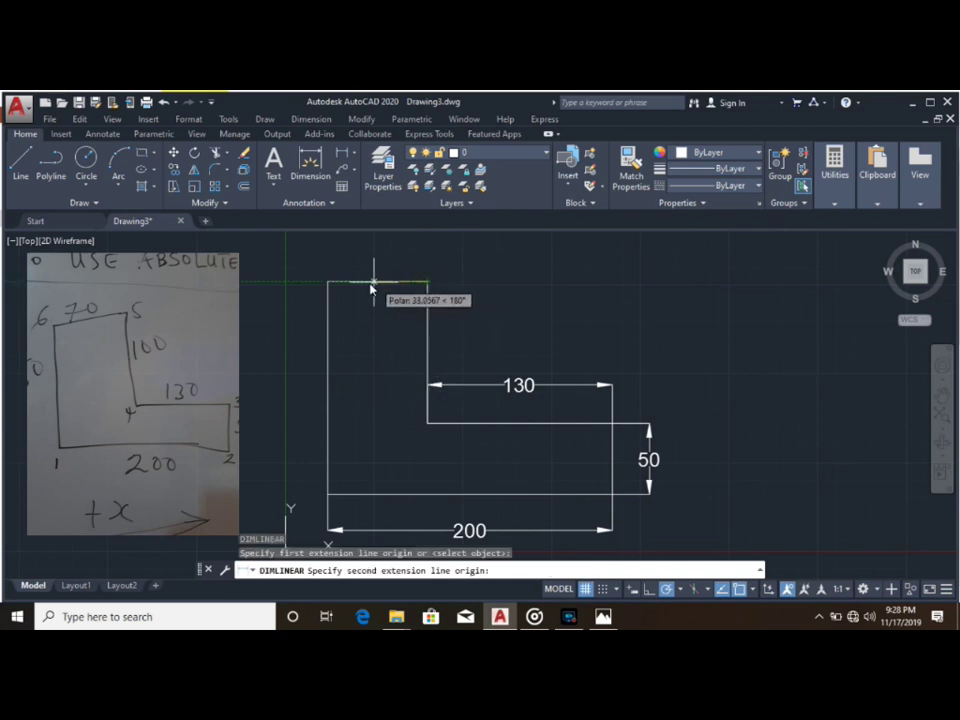
pyautogui.click(328, 284)
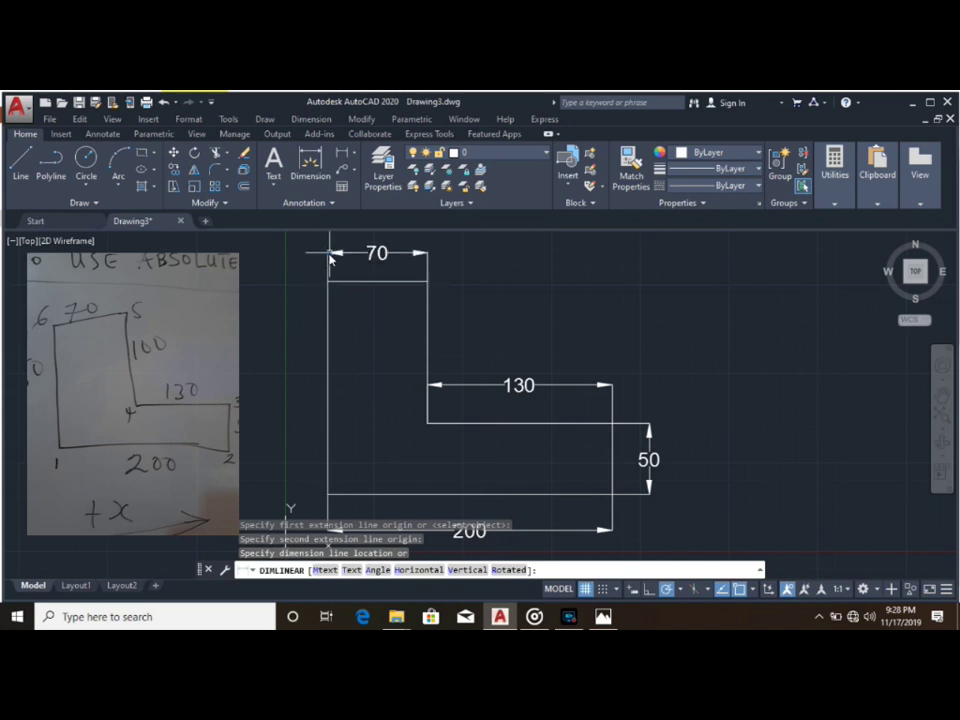
pyautogui.click(328, 254)
# Step: Add a vertical 150 dimension along the left side, placed left of the shape
pyautogui.press('Return')
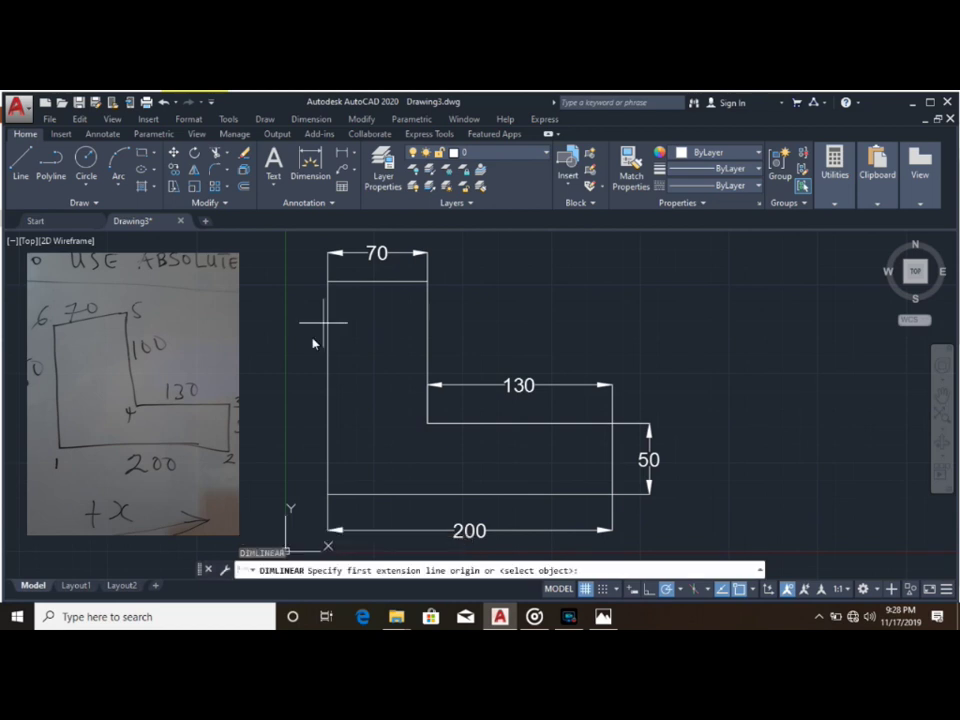
pyautogui.click(328, 282)
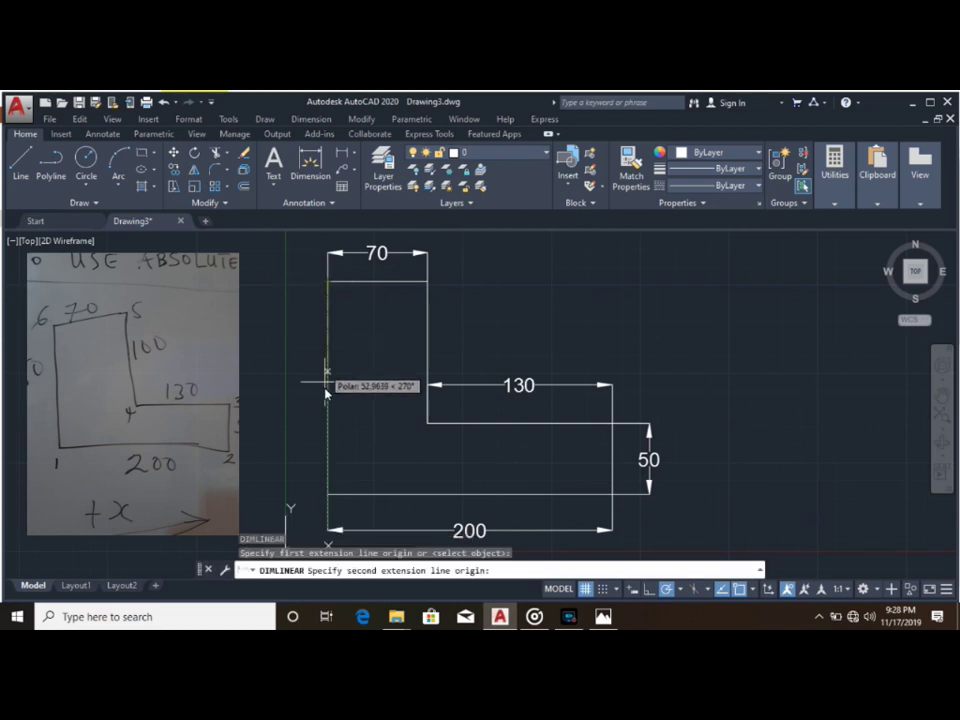
pyautogui.click(328, 494)
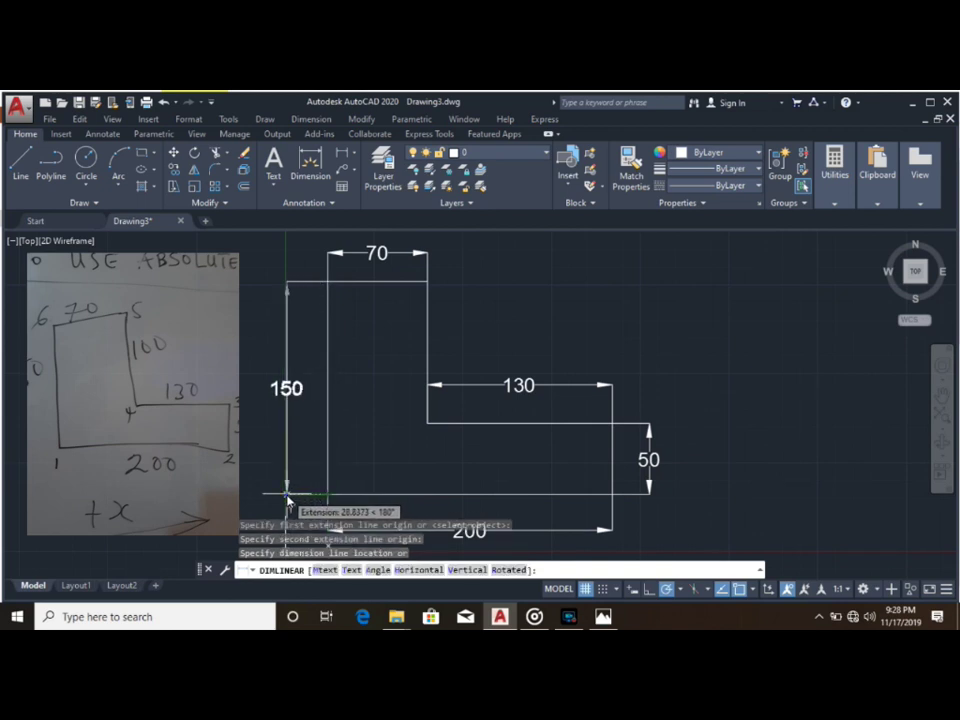
pyautogui.click(288, 499)
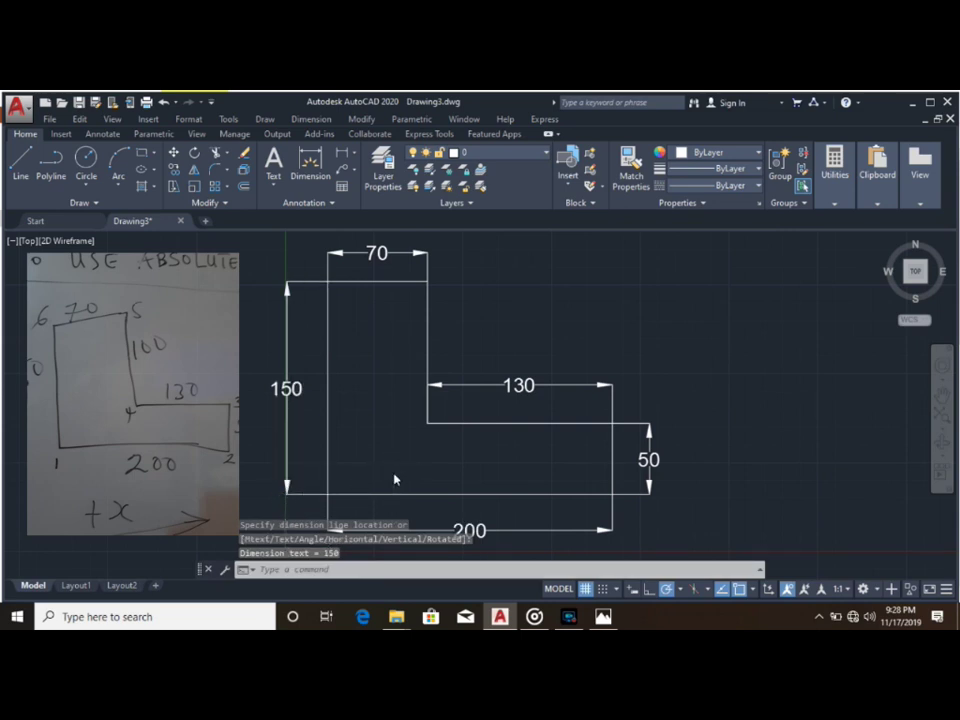
pyautogui.scroll(-2, 394, 476)
pyautogui.scroll(-1, 394, 478)
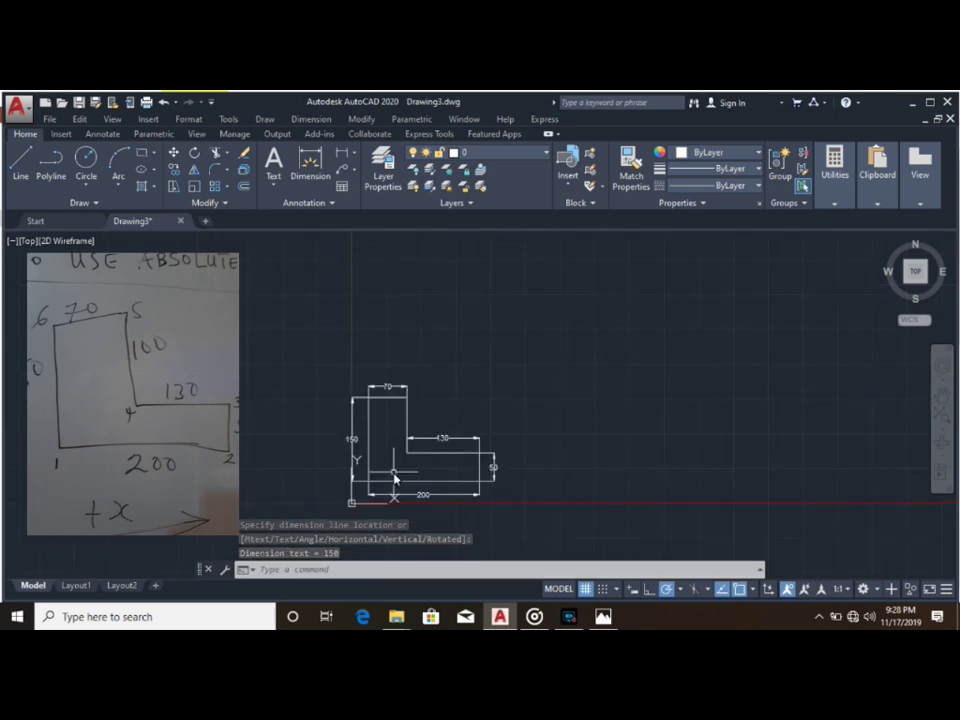
pyautogui.scroll(1, 394, 477)
pyautogui.scroll(2, 394, 477)
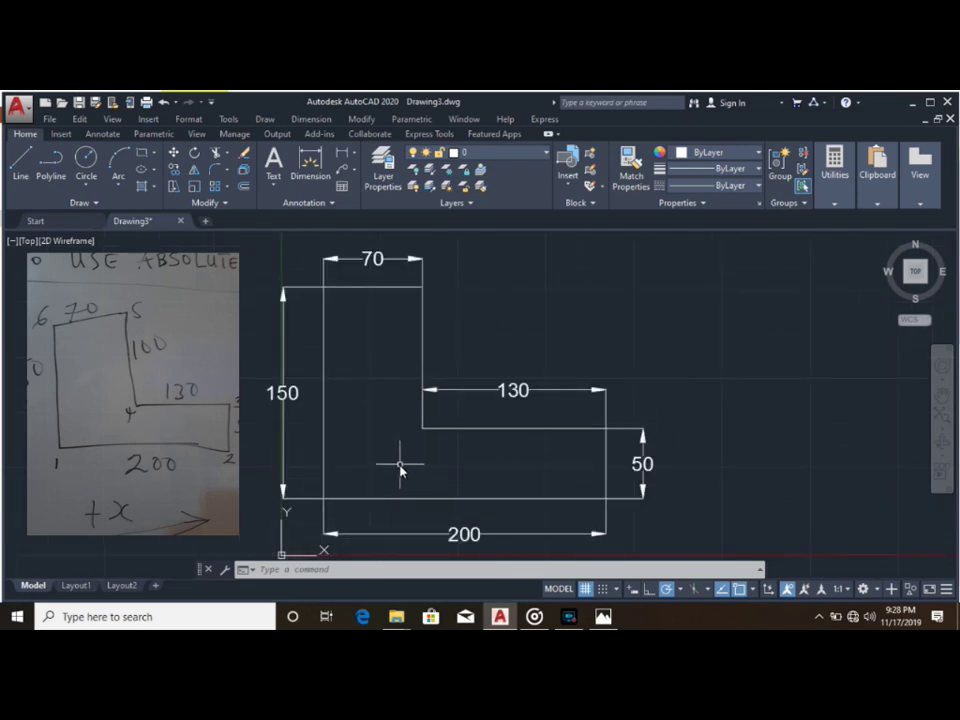
pyautogui.scroll(-2, 407, 458)
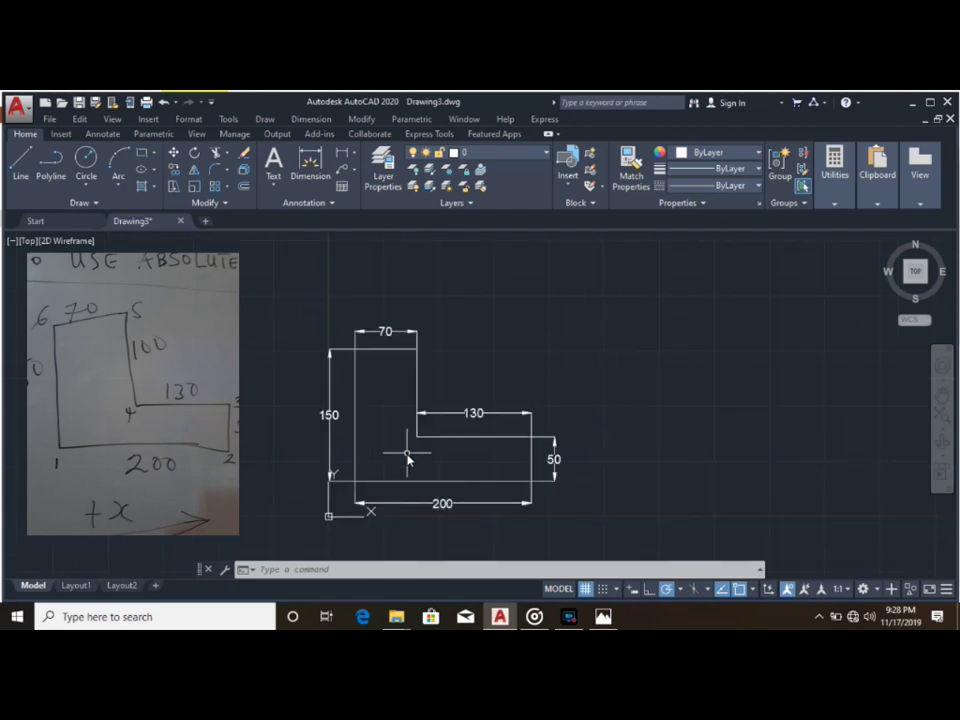
pyautogui.scroll(2, 407, 458)
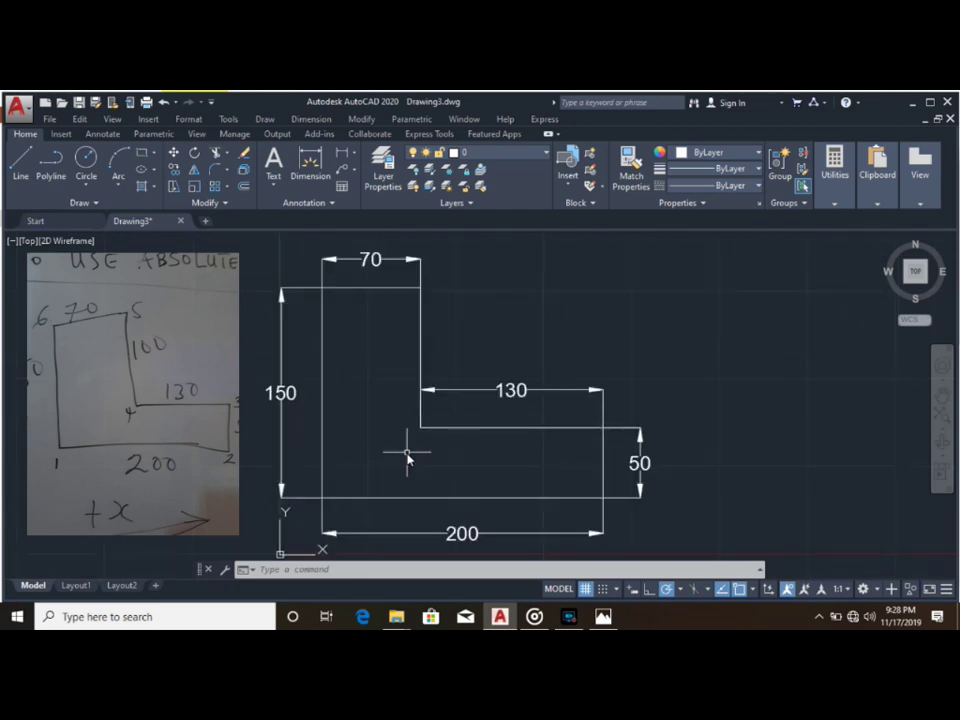